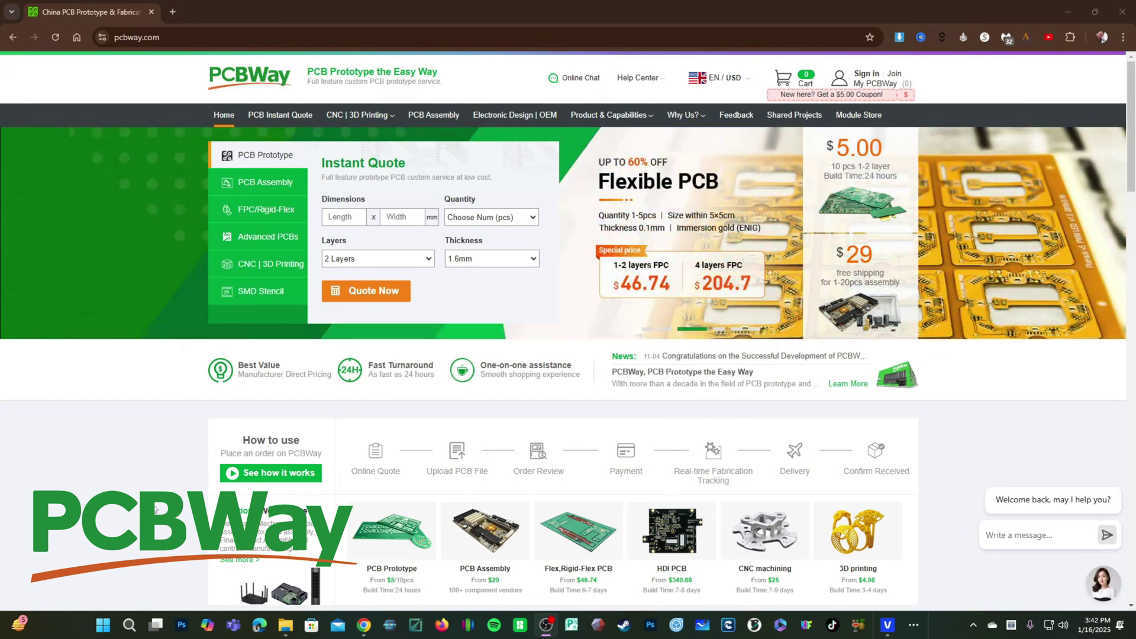
# Browse the PCB Assembly page and the Module Store in a new tab.
pyautogui.click(433, 115)
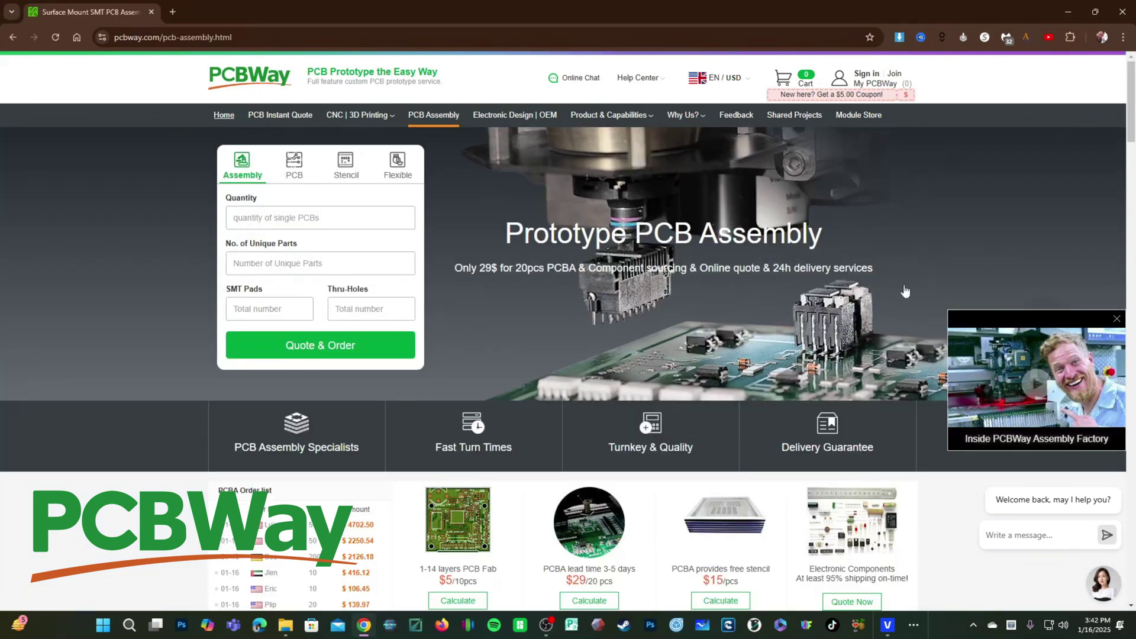
pyautogui.click(874, 118)
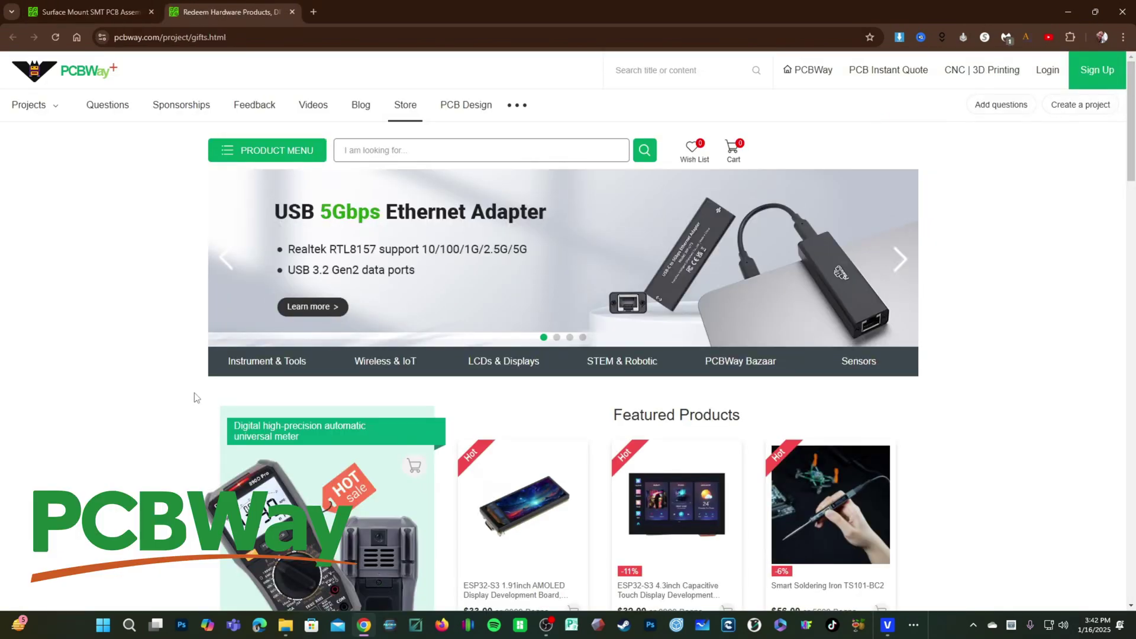
pyautogui.scroll(-10, 196, 397)
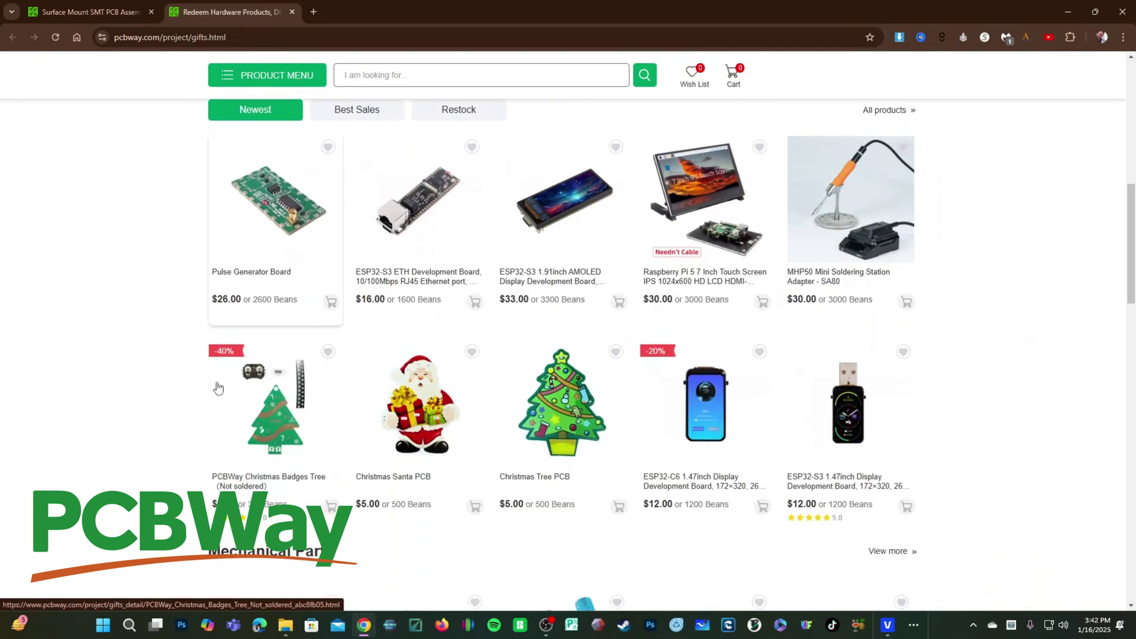
pyautogui.scroll(-15, 217, 387)
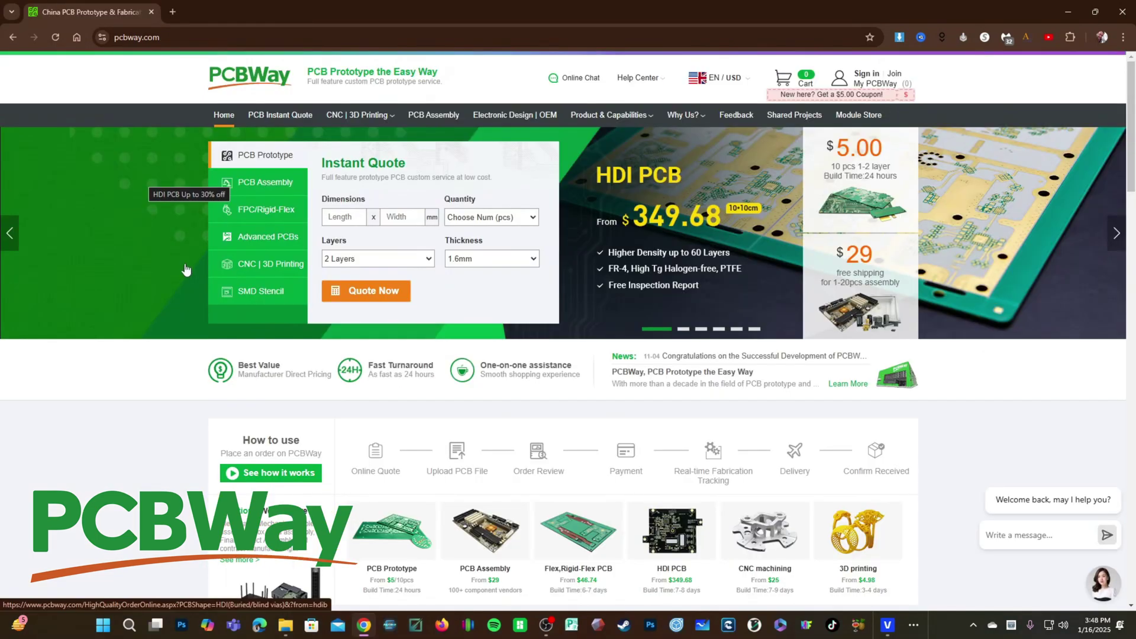
# Look over the instant, advanced and FPC/Rigid-Flex PCB quote forms, then return home.
pyautogui.click(290, 116)
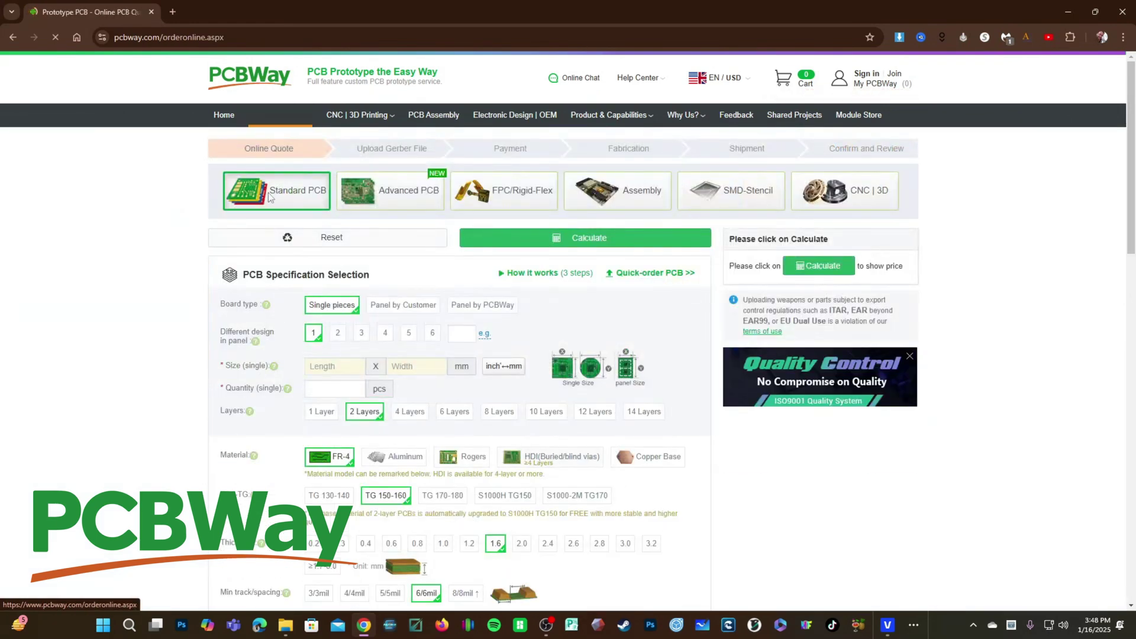
pyautogui.click(390, 203)
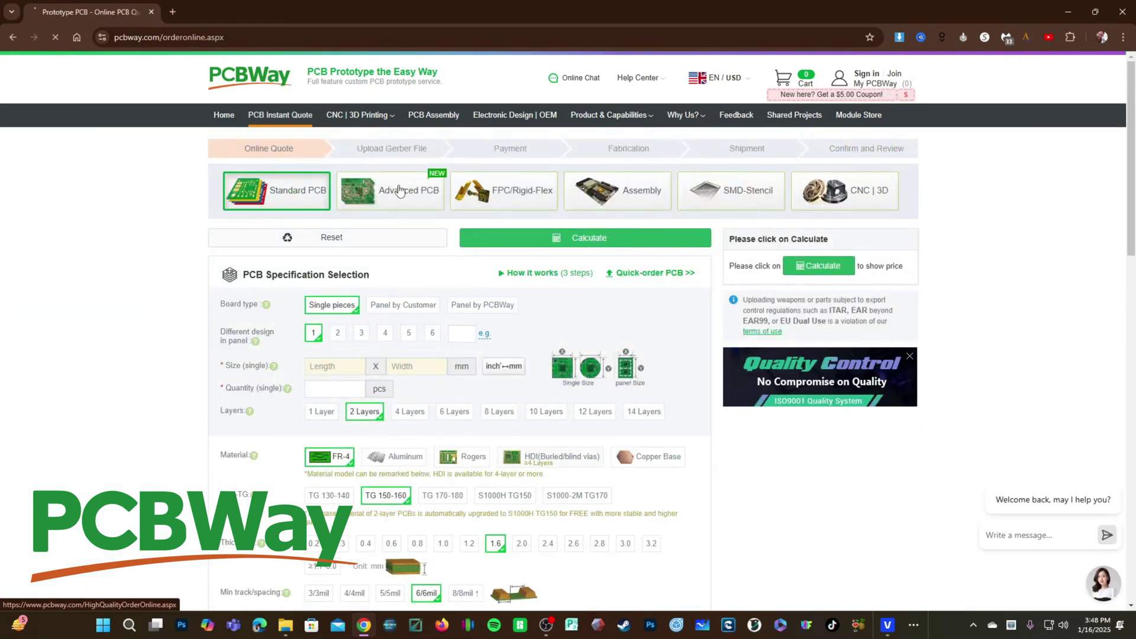
pyautogui.click(490, 194)
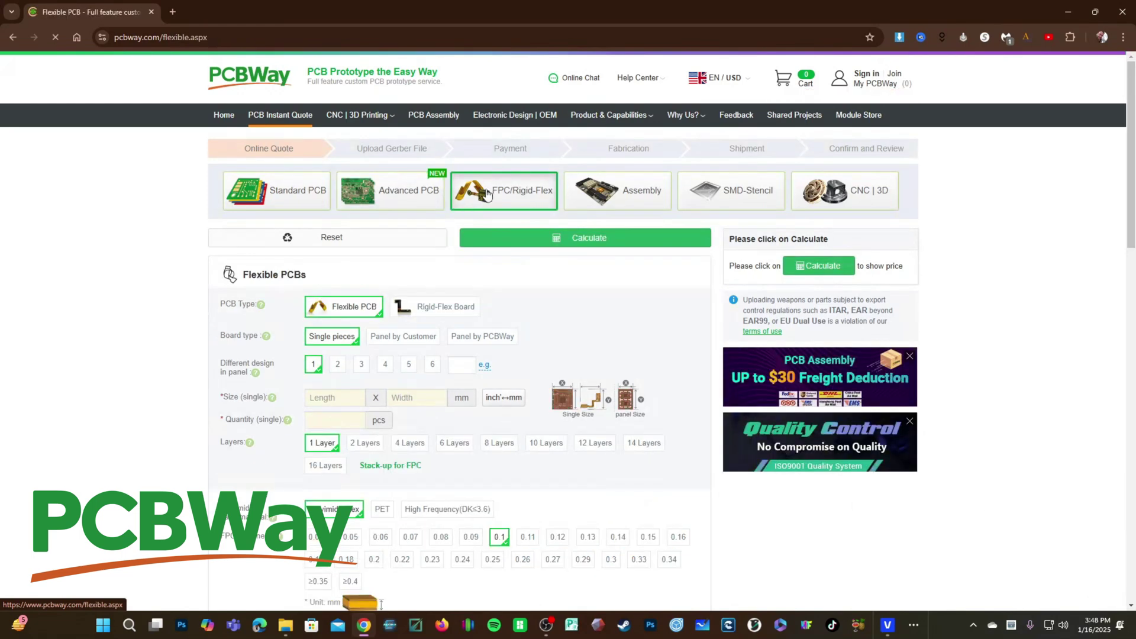
pyautogui.scroll(-15, 398, 299)
pyautogui.click(397, 299)
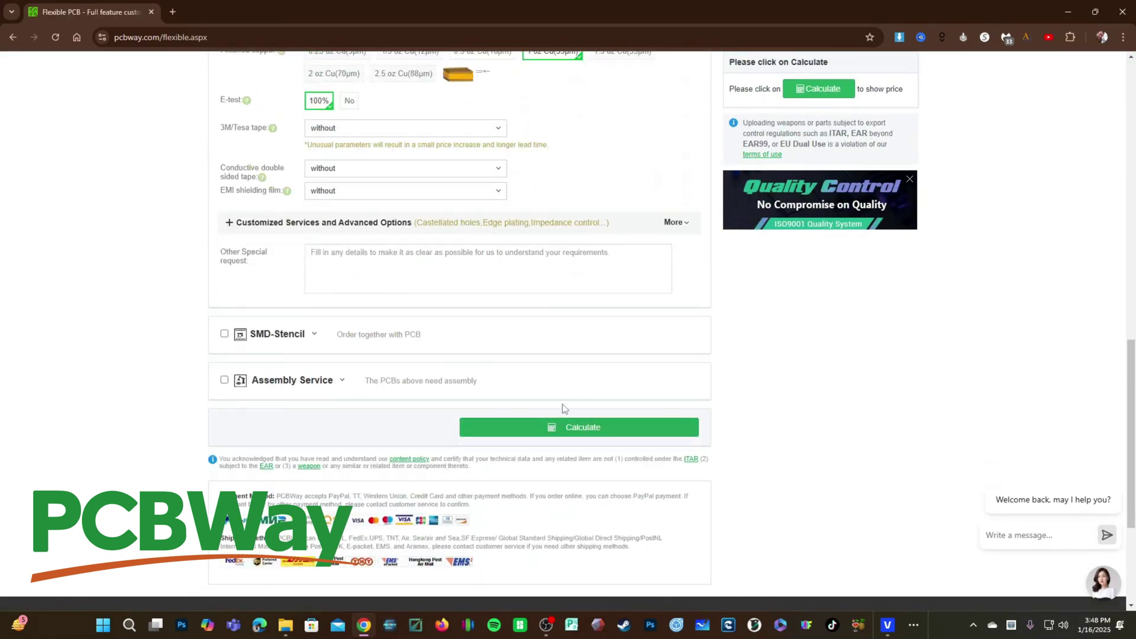
pyautogui.scroll(15, 507, 393)
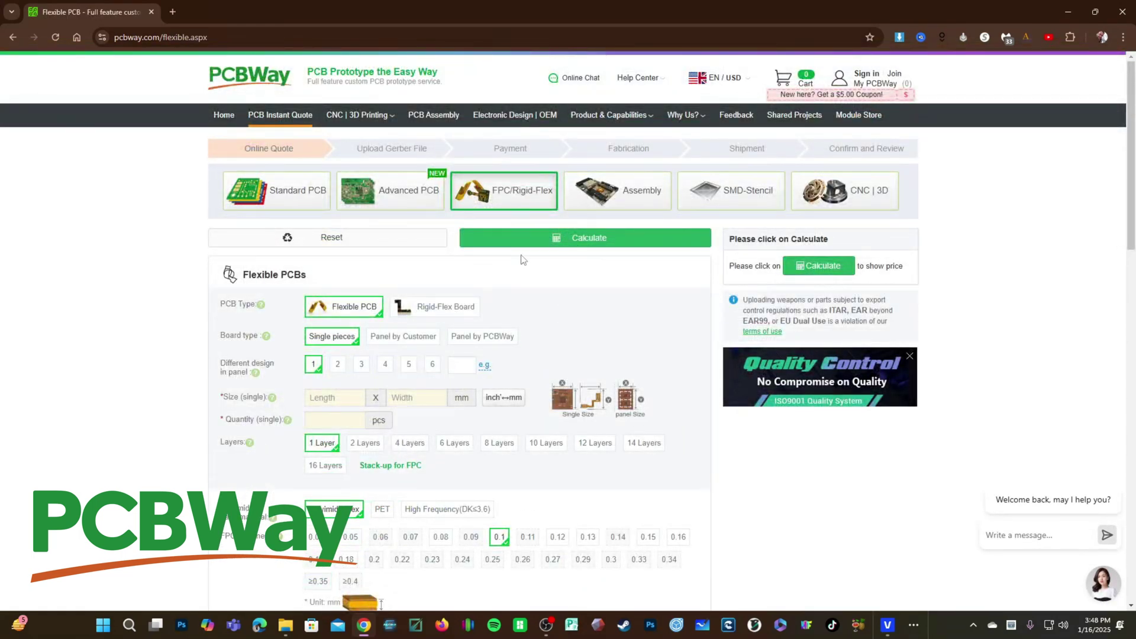
pyautogui.click(224, 115)
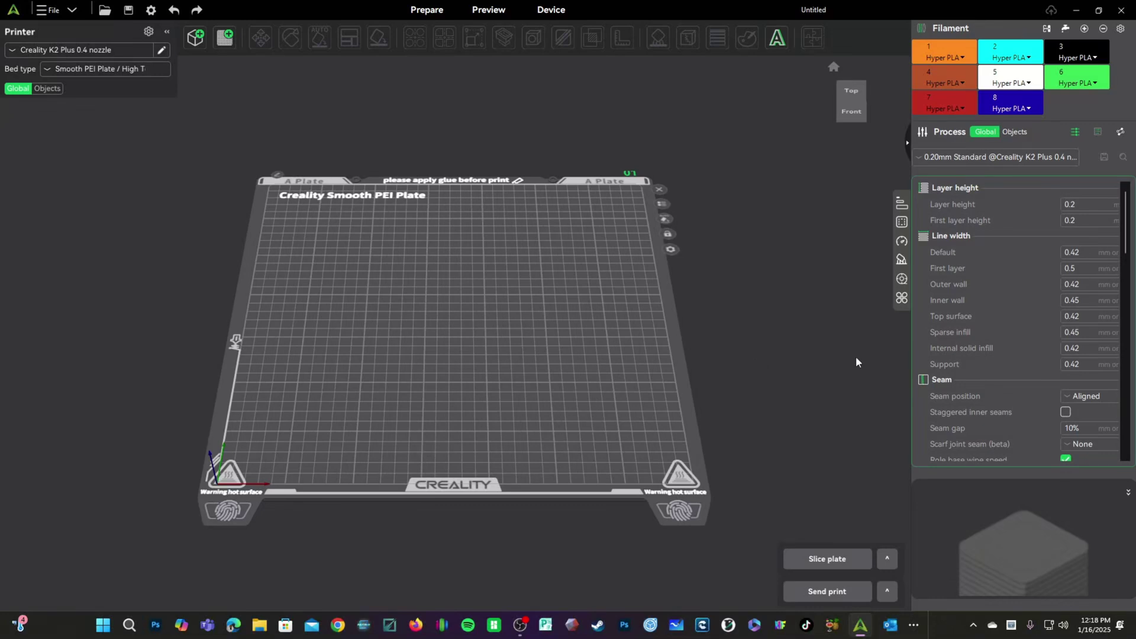
pyautogui.click(19, 53)
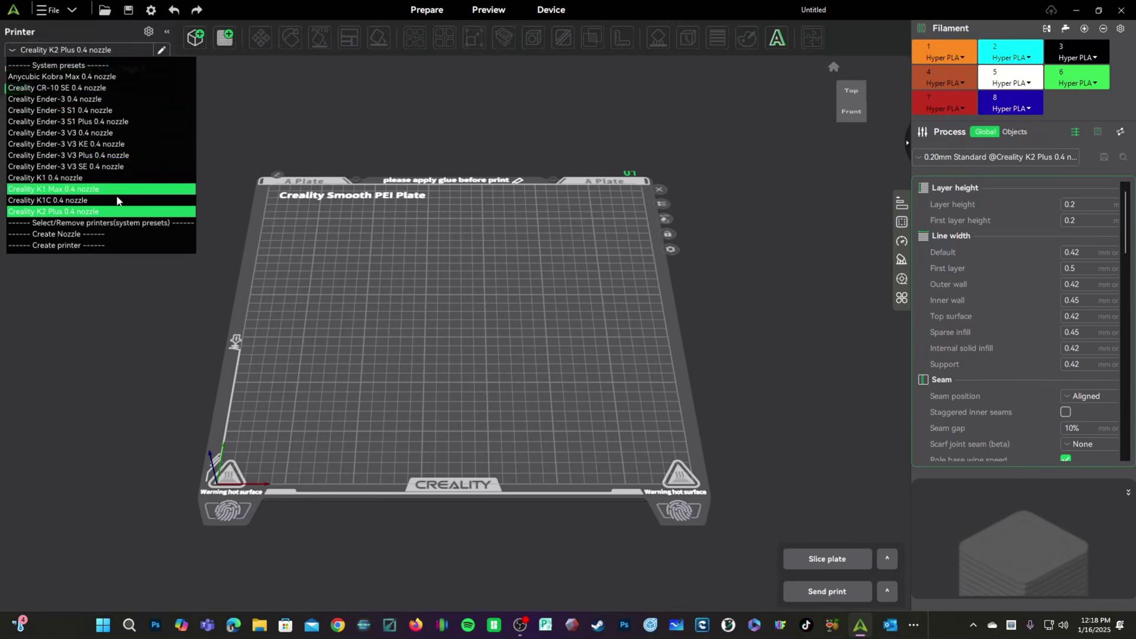
pyautogui.click(93, 223)
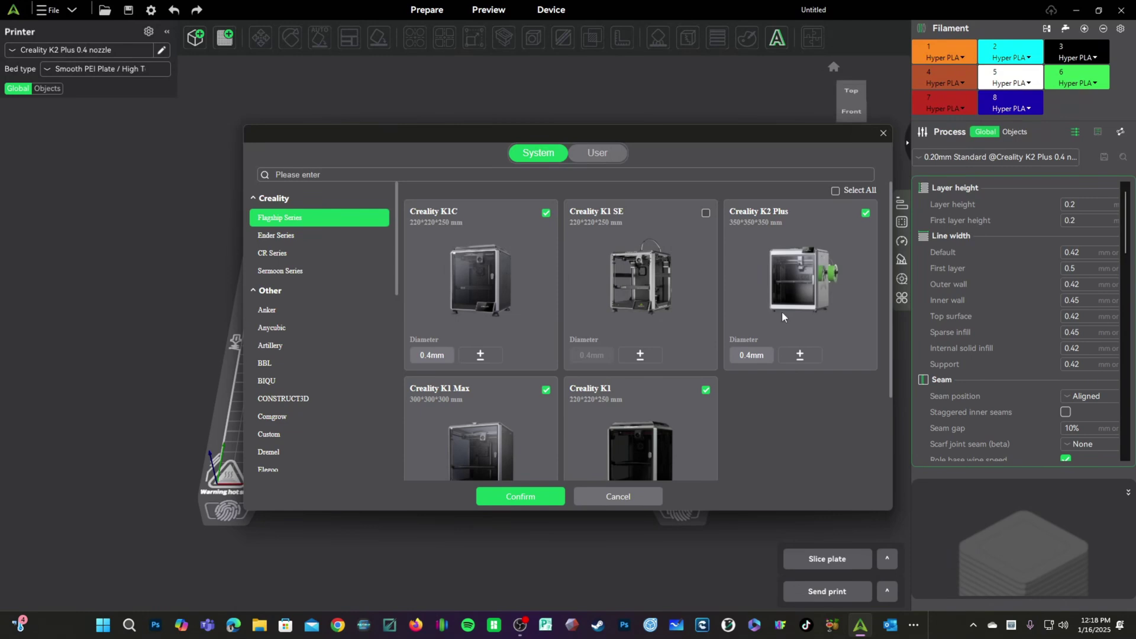
# Add 0.6mm and 0.8mm nozzle profiles for the K2 Plus and confirm them.
pyautogui.click(799, 355)
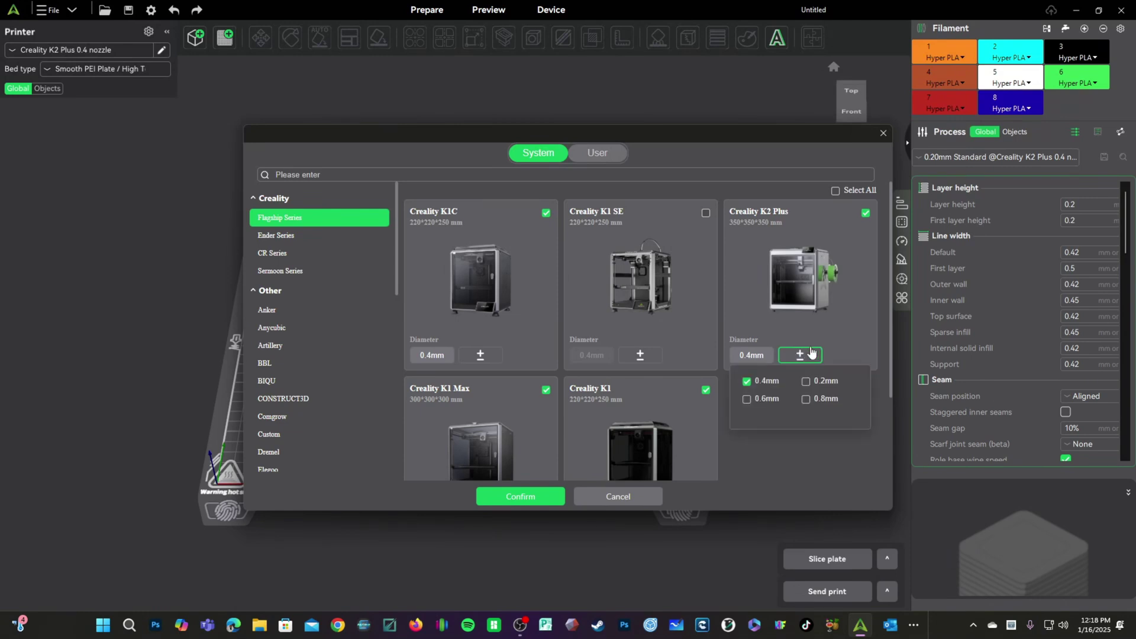
pyautogui.moveTo(800, 355)
pyautogui.click(746, 399)
pyautogui.click(806, 400)
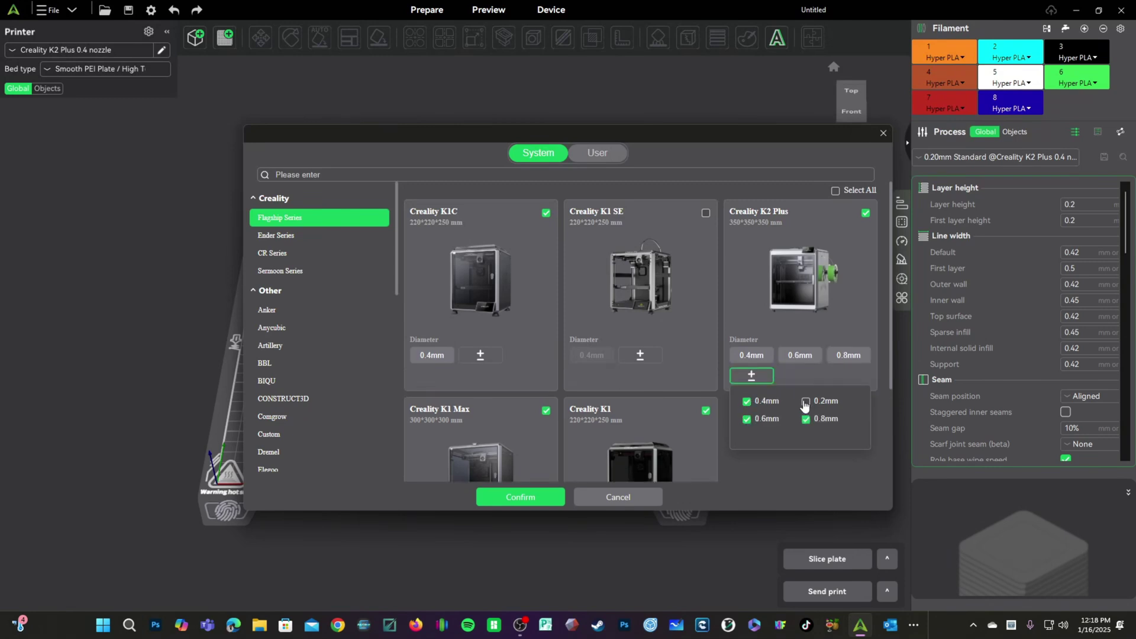
pyautogui.click(521, 497)
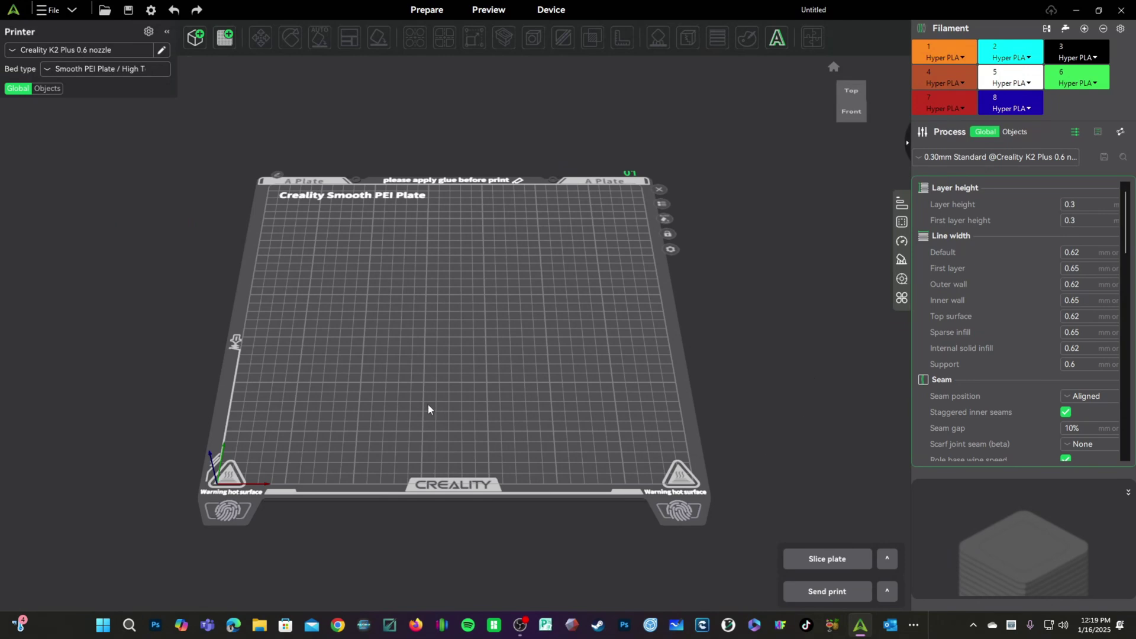
# Load the 13-plate Rancor project and frame Test_dog_fixed.stl on plate 1 up close.
pyautogui.click(76, 51)
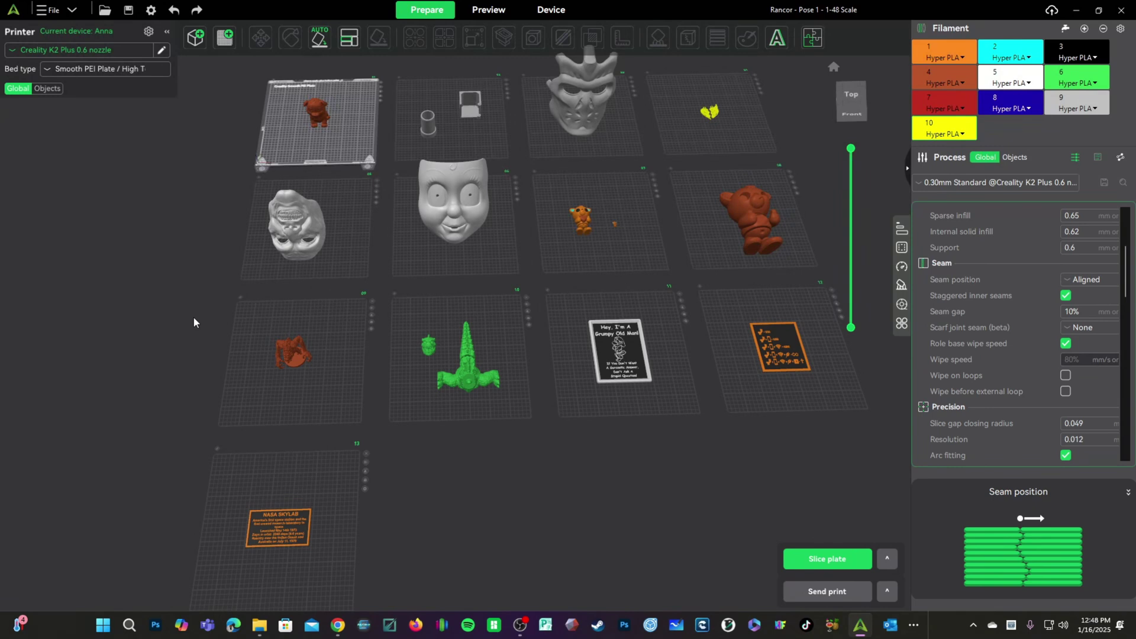
pyautogui.moveTo(194, 322); pyautogui.dragTo(176, 304)
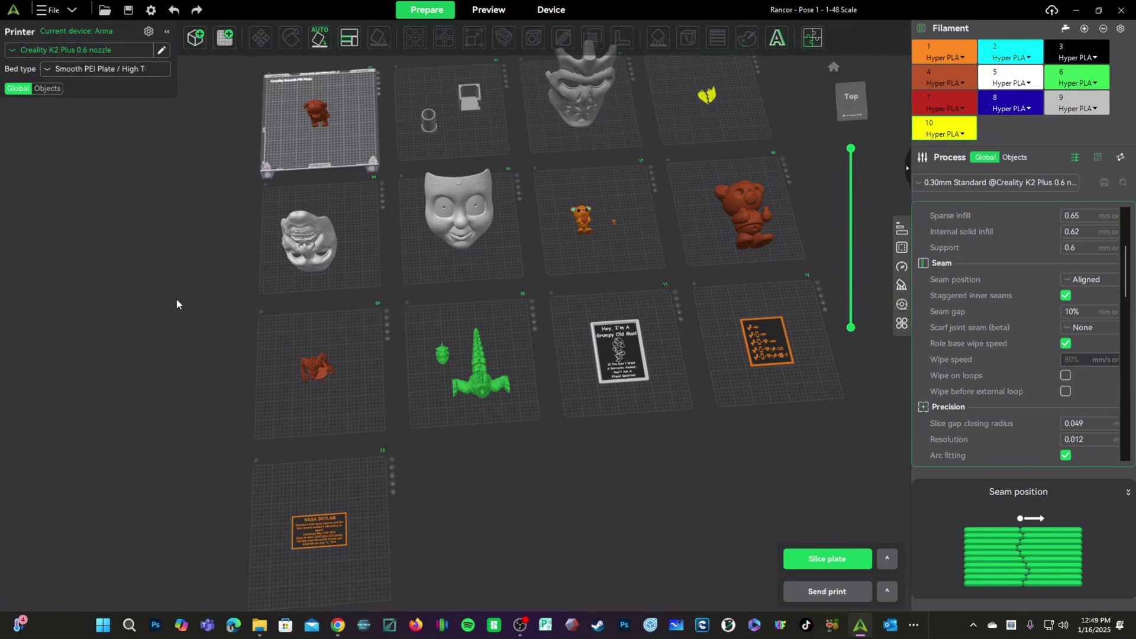
pyautogui.hotkey('ctrl', 'a')
pyautogui.press('z')
pyautogui.moveTo(463, 313)
pyautogui.mouseDown()
pyautogui.moveTo(403, 325)
pyautogui.moveTo(502, 324)
pyautogui.moveTo(449, 316)
pyautogui.mouseUp()
# Slice plate 1 on the K2 Plus 0.4 nozzle, estimating 1h13m and 54.68 g.
pyautogui.click(13, 51)
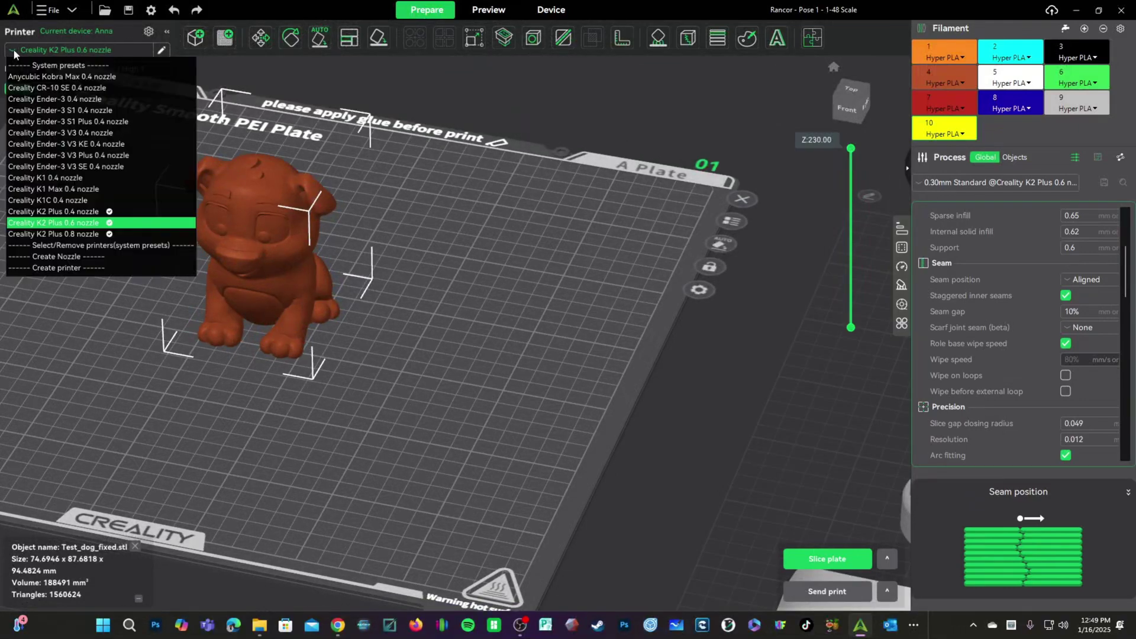
pyautogui.click(79, 217)
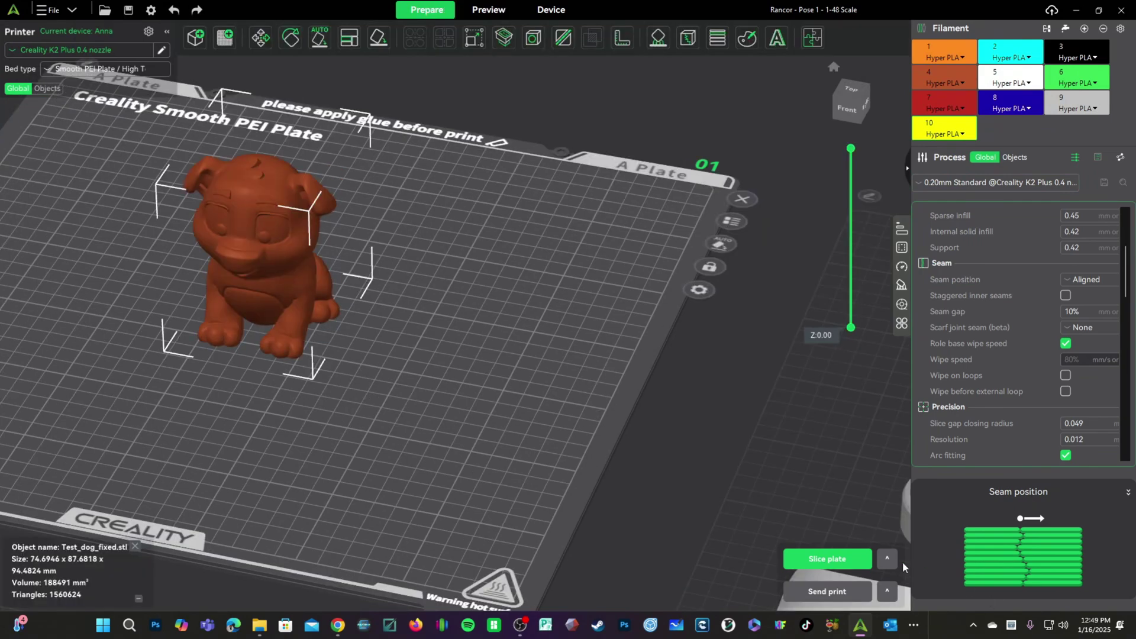
pyautogui.click(842, 565)
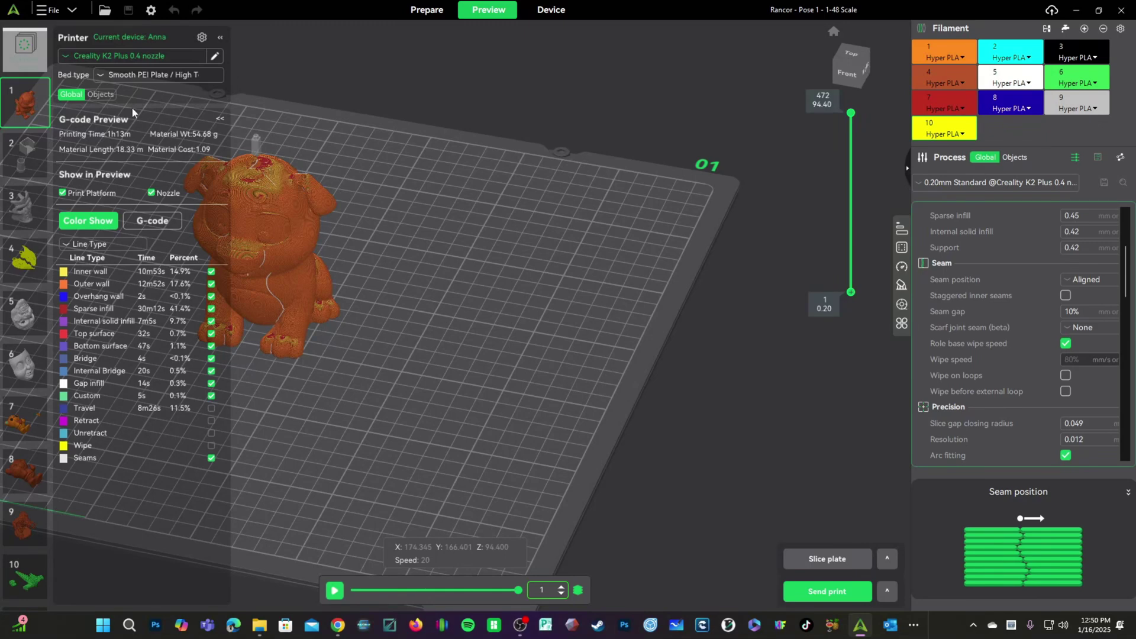
# Switch to the K2 Plus 0.6 nozzle and slice the dog with 0.24mm Standard.
pyautogui.click(67, 59)
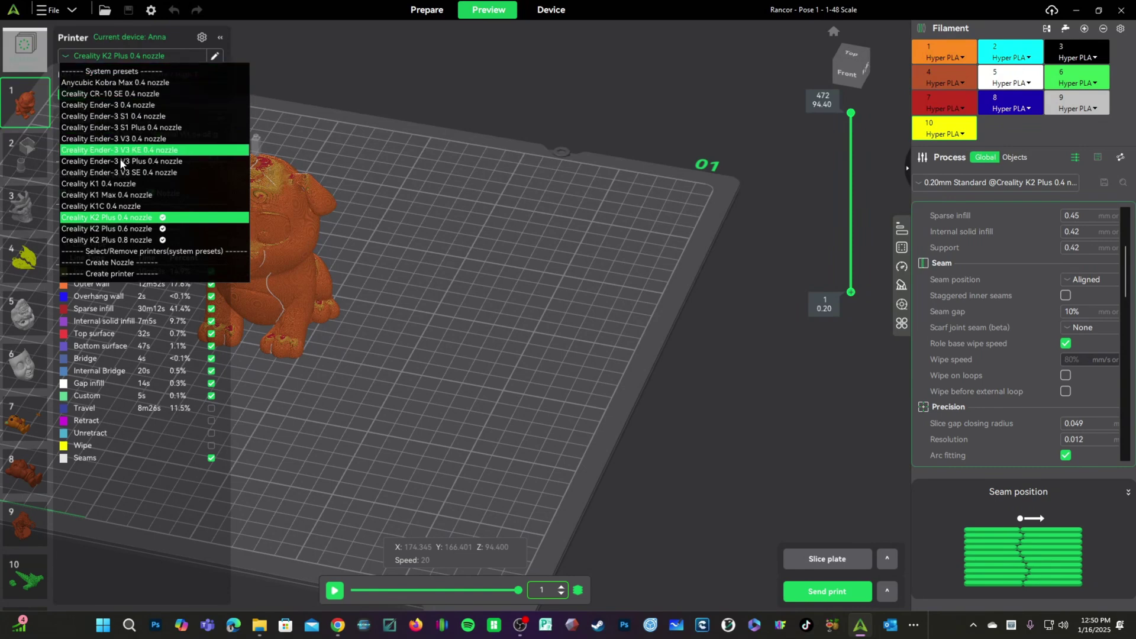
pyautogui.click(137, 230)
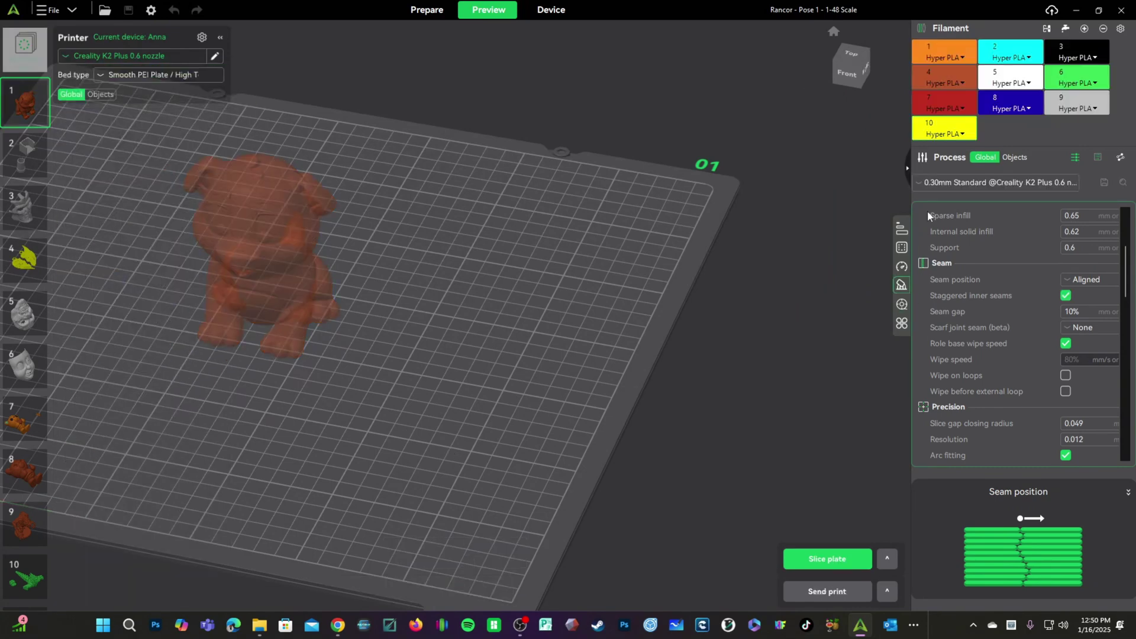
pyautogui.click(919, 184)
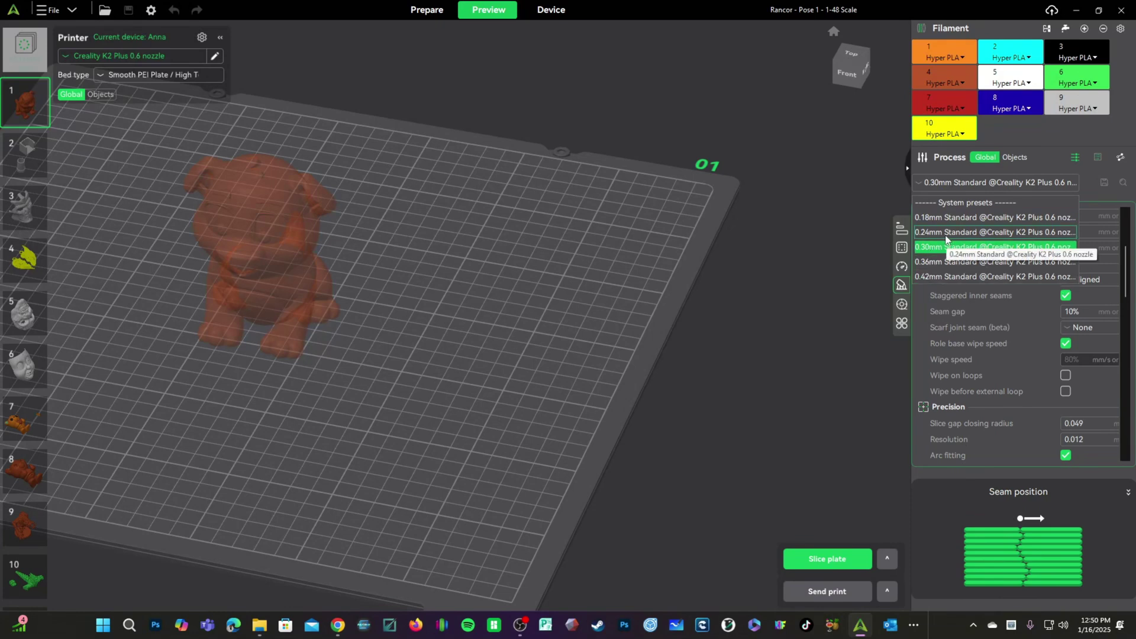
pyautogui.click(945, 233)
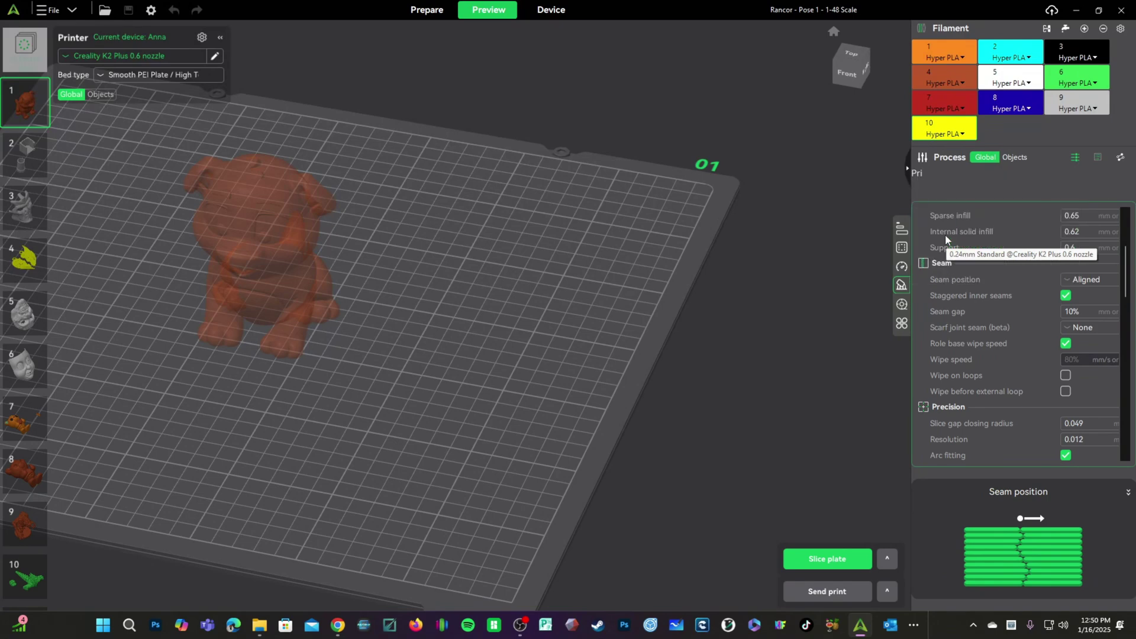
pyautogui.click(829, 561)
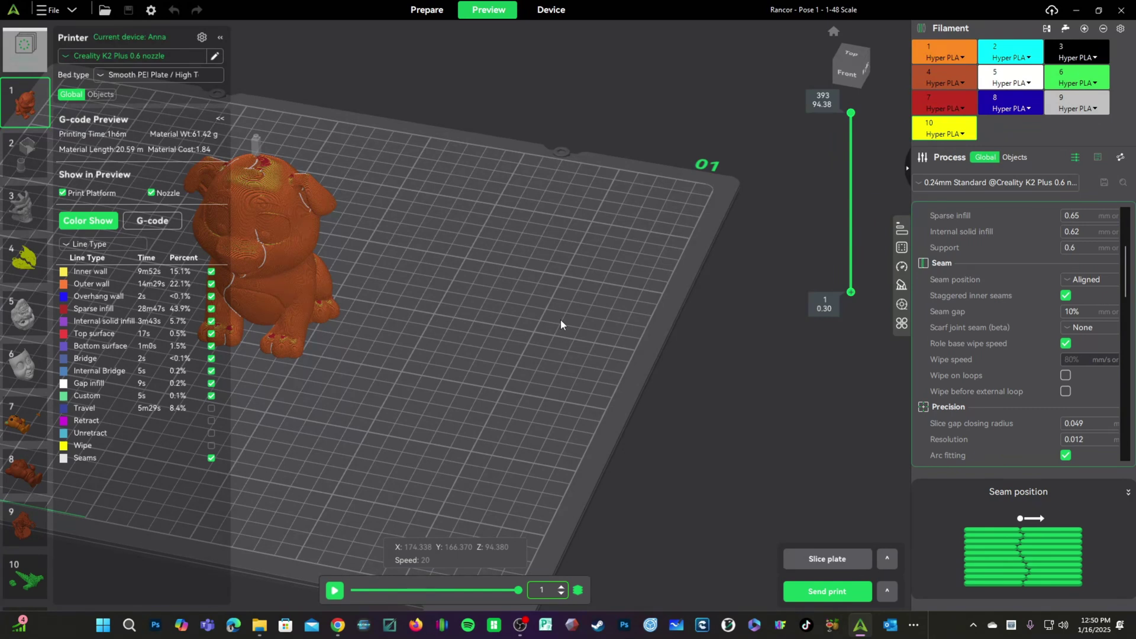
# Reslice the dog with 0.30mm Standard, then return to the Prepare view.
pyautogui.click(954, 183)
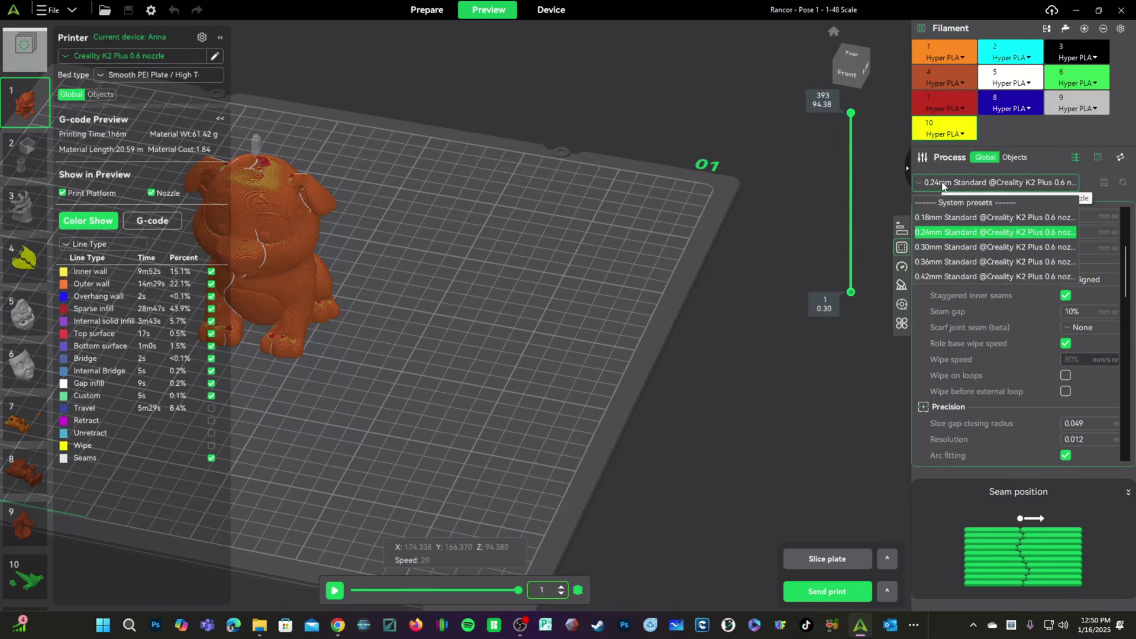
pyautogui.click(945, 246)
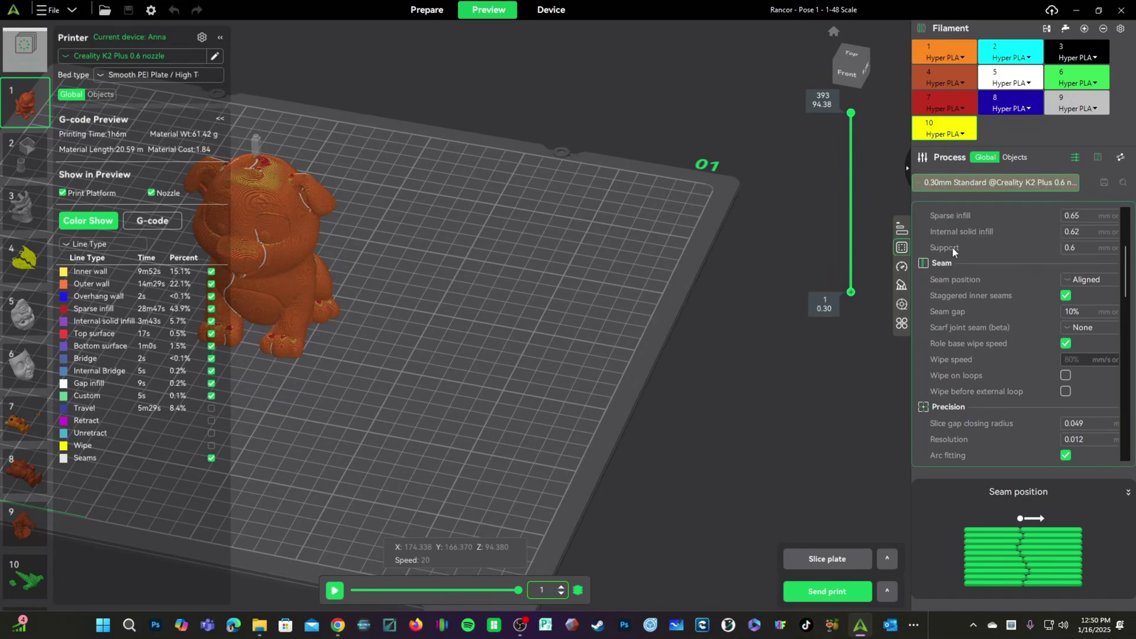
pyautogui.click(827, 559)
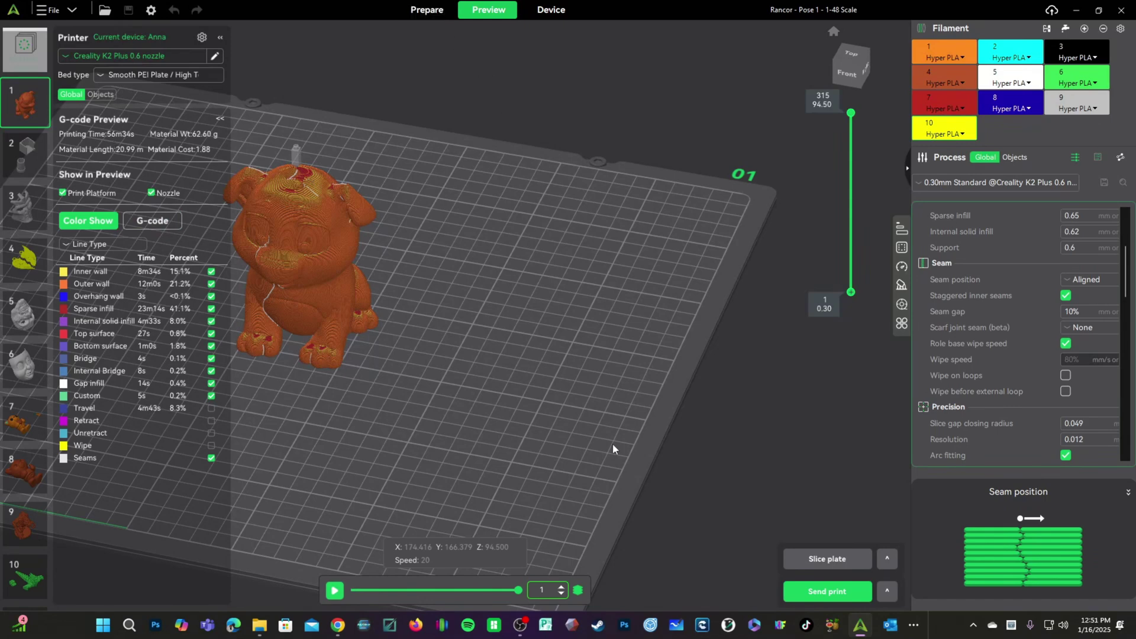
pyautogui.moveTo(538, 421); pyautogui.dragTo(663, 409, button='right')
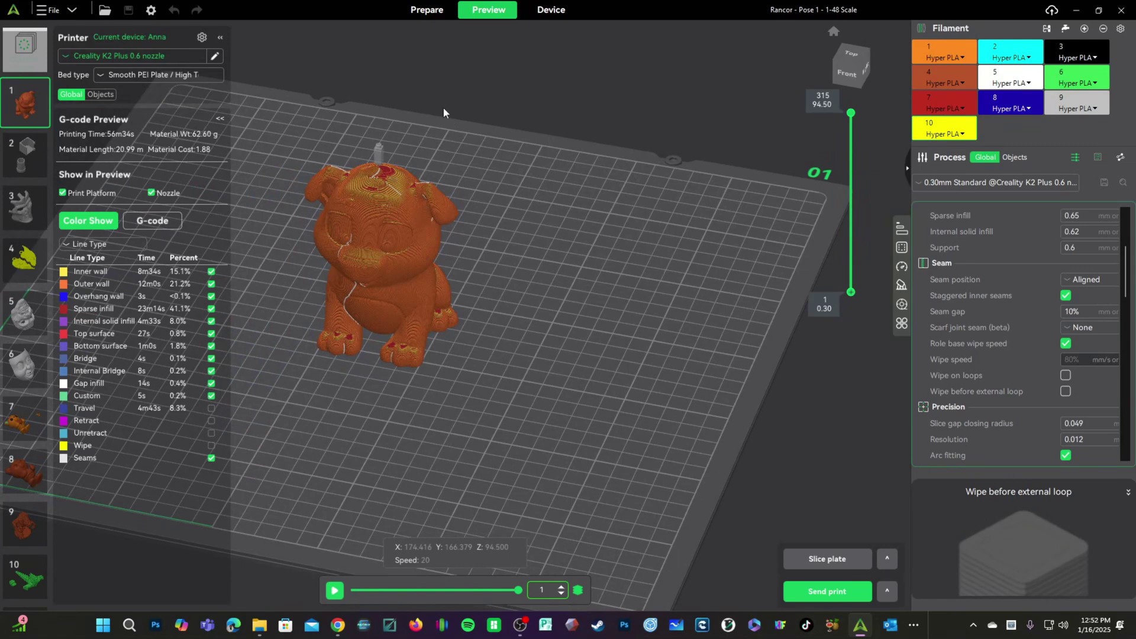
pyautogui.click(429, 9)
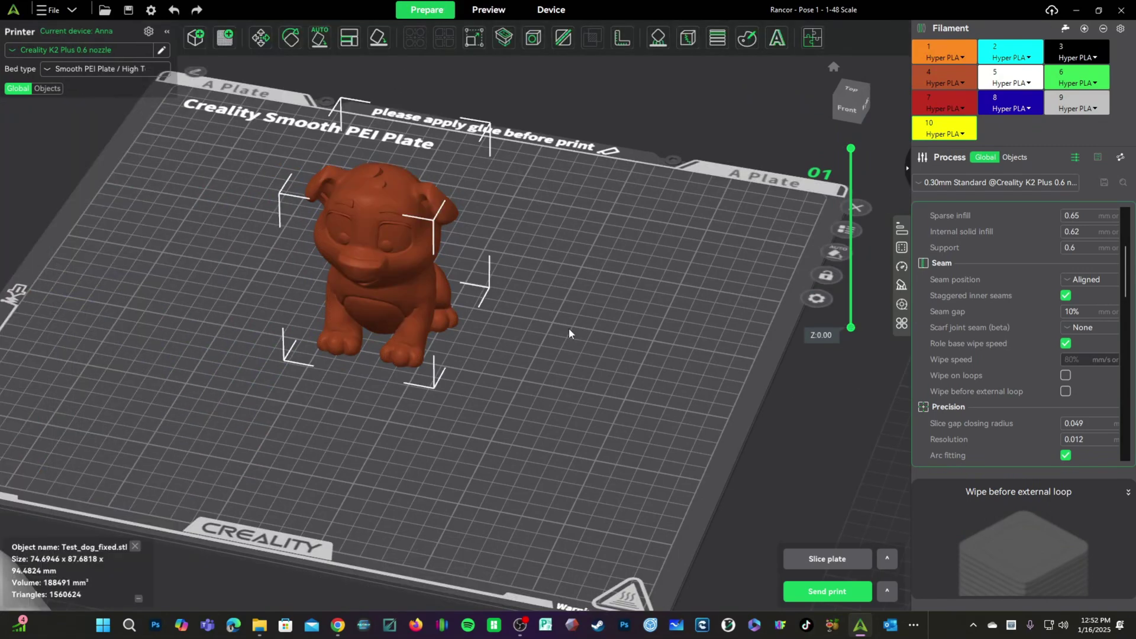
# Scale the dog uniformly to 300% and slice it on the 0.4 nozzle (8h13m, 543.03 g).
pyautogui.click(474, 37)
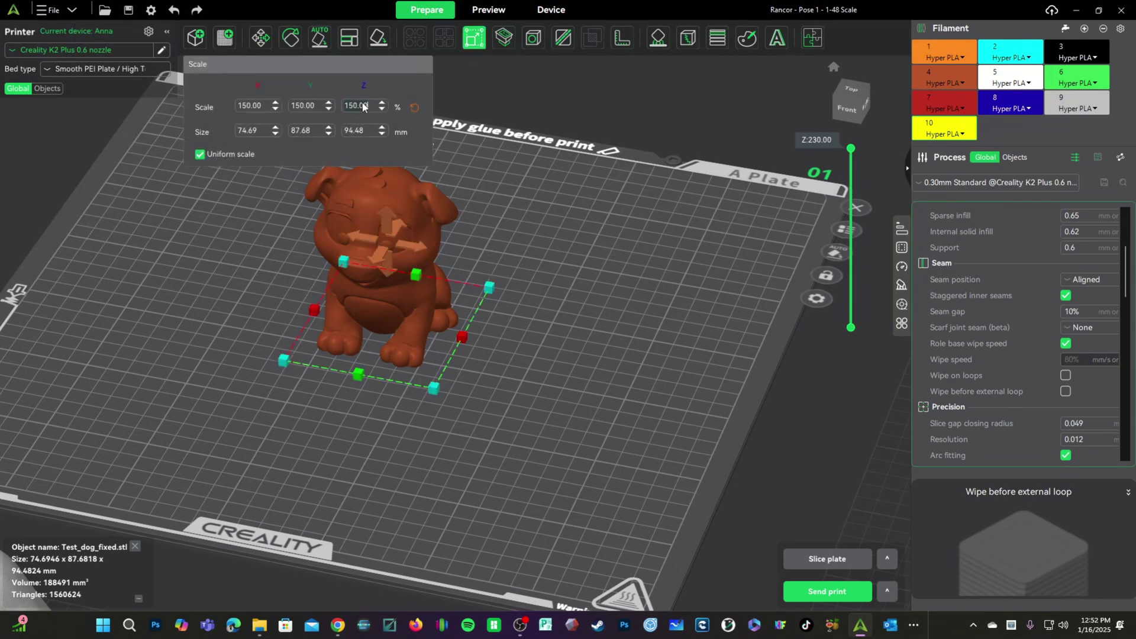
pyautogui.doubleClick(363, 106)
pyautogui.write('300')
pyautogui.press('Return')
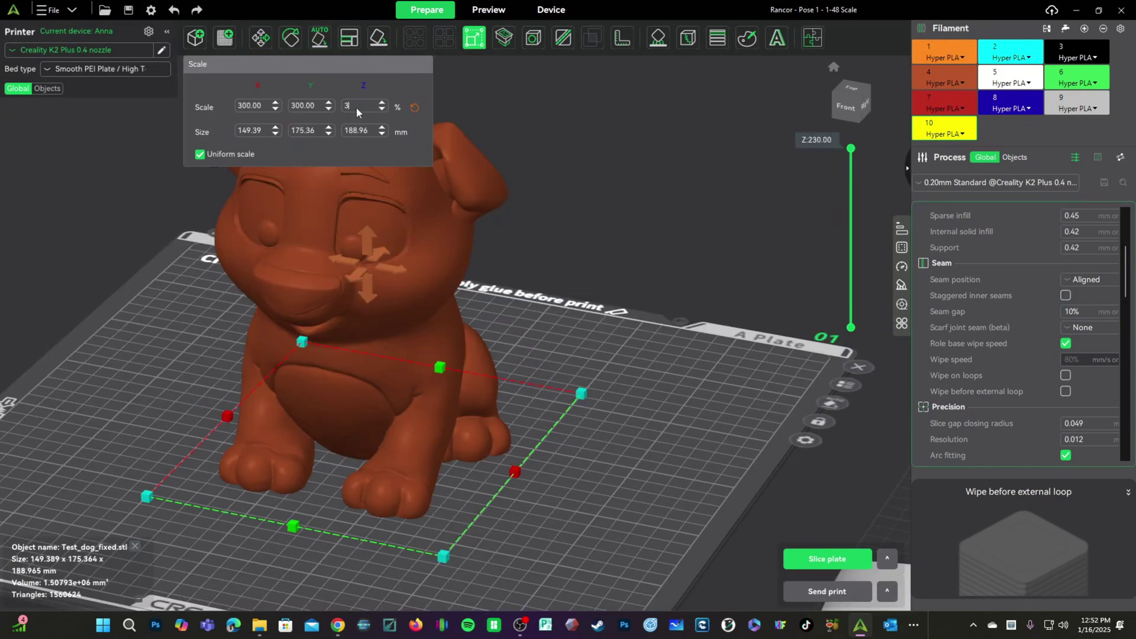
pyautogui.write('50')
pyautogui.press('Return')
pyautogui.click(596, 470)
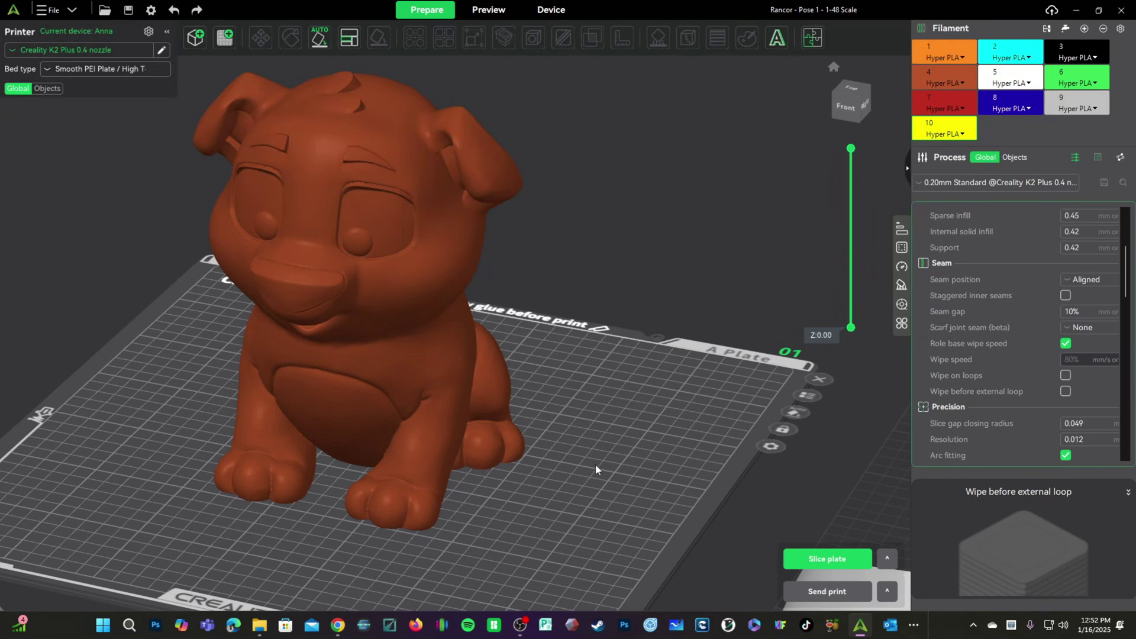
pyautogui.scroll(-5, 595, 464)
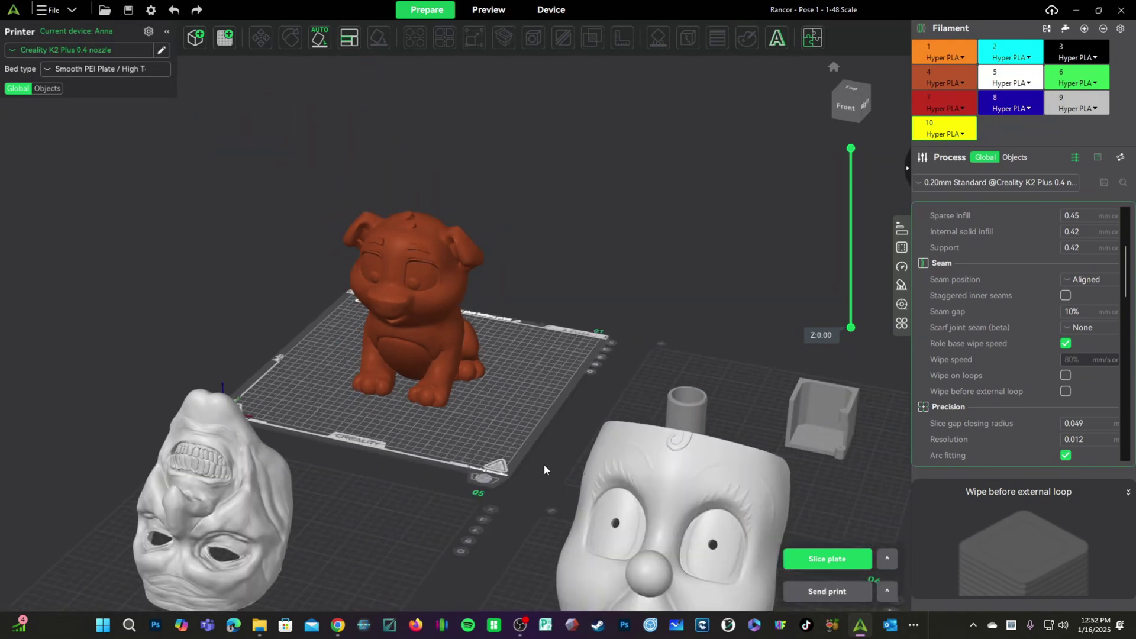
pyautogui.scroll(5, 407, 403)
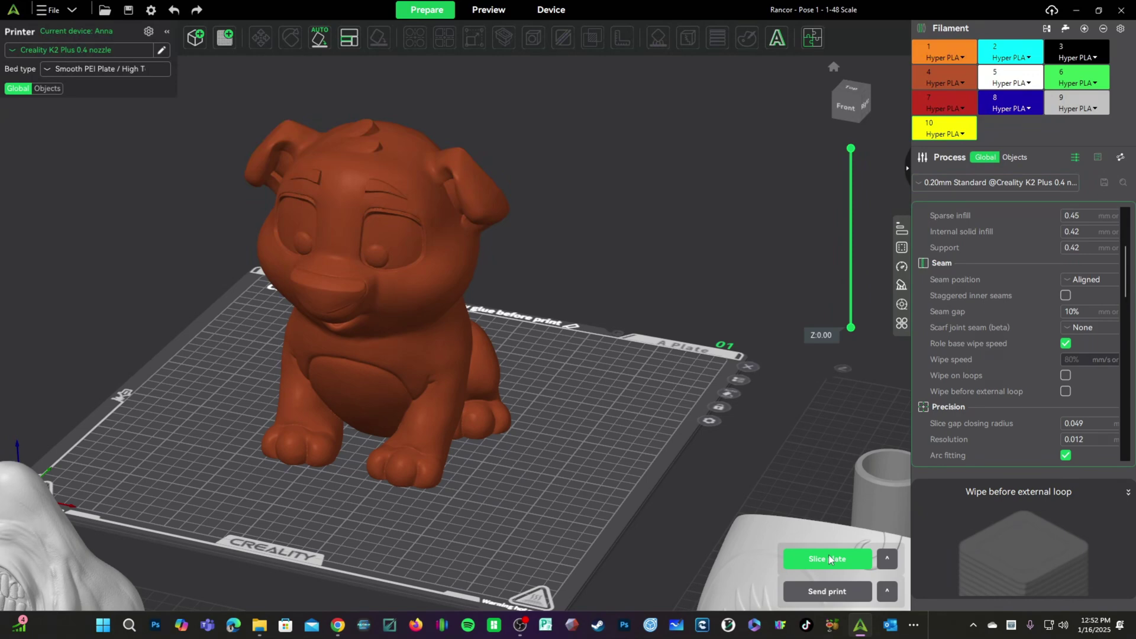
pyautogui.click(829, 559)
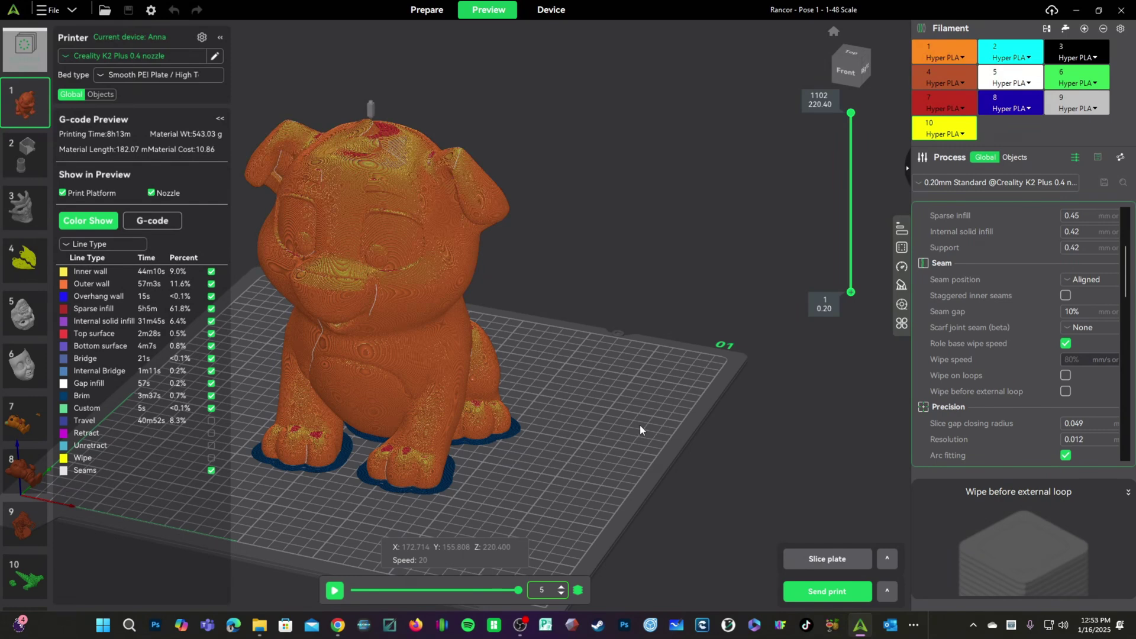
# Slice the enlarged dog with the K2 Plus 0.6 nozzle profile.
pyautogui.click(112, 57)
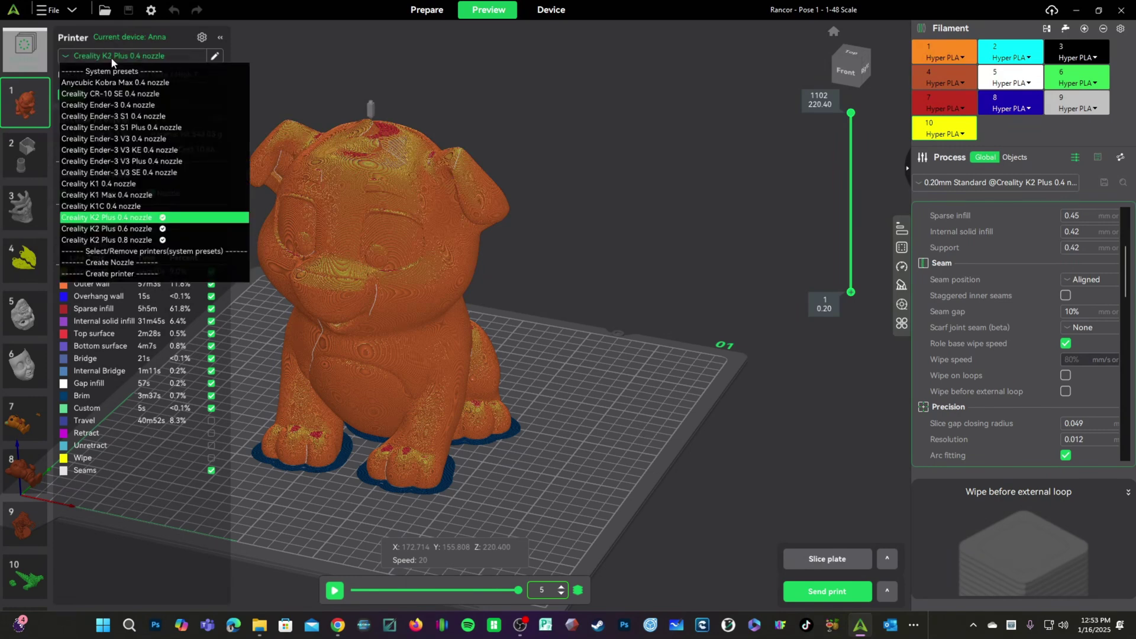
pyautogui.click(132, 230)
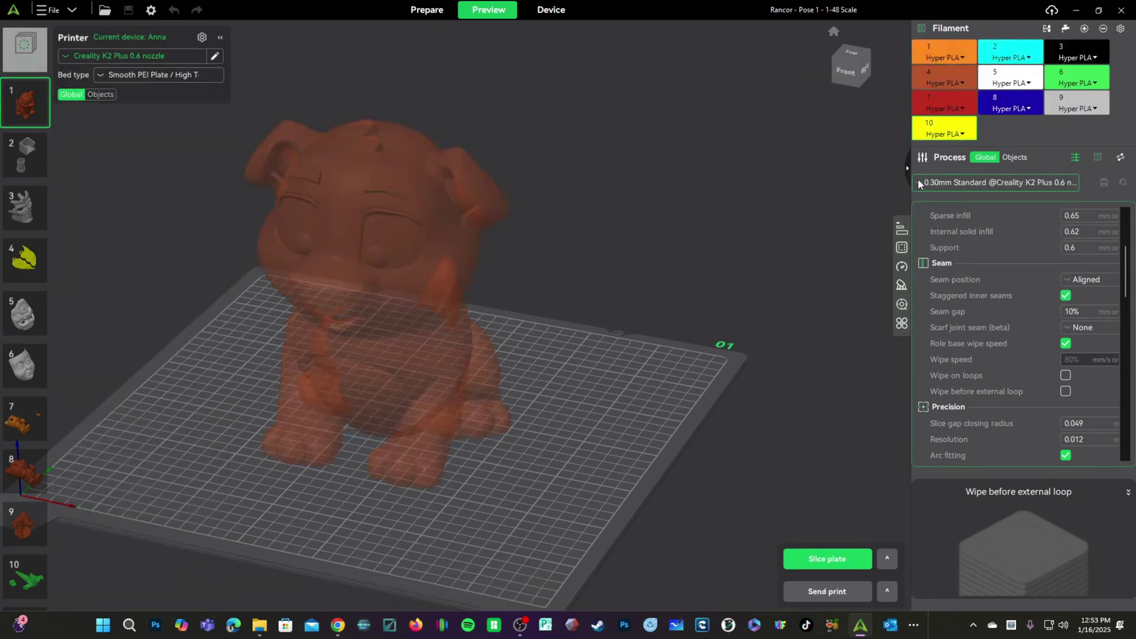
pyautogui.click(831, 565)
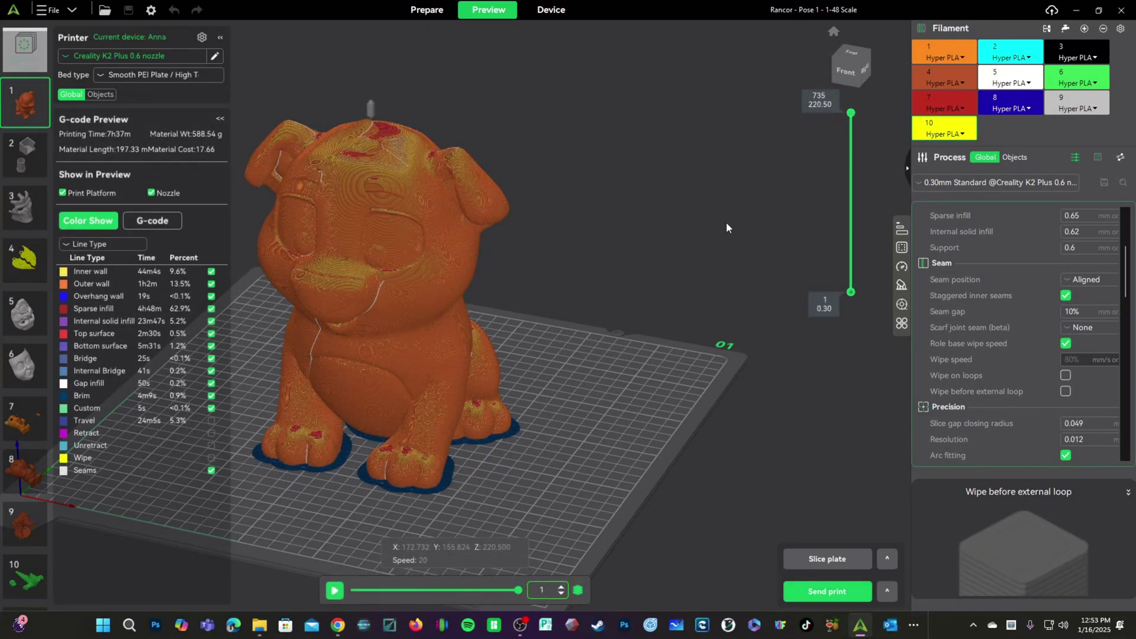
# Reslice the enlarged dog with the K2 Plus 0.8 nozzle profile for comparison.
pyautogui.click(137, 59)
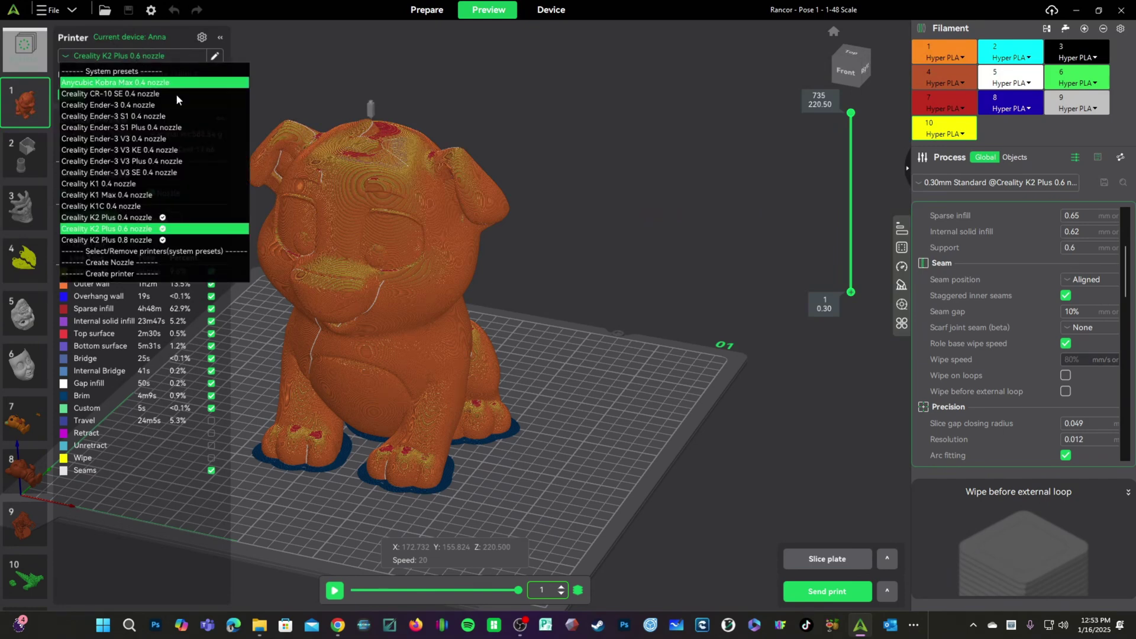
pyautogui.click(142, 240)
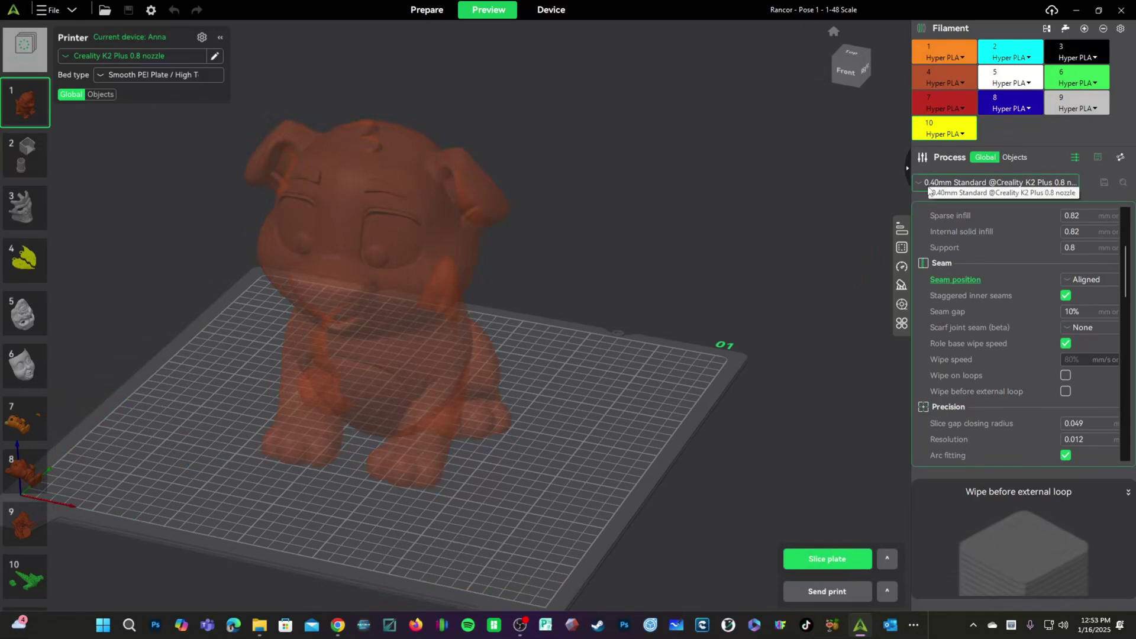
pyautogui.click(823, 558)
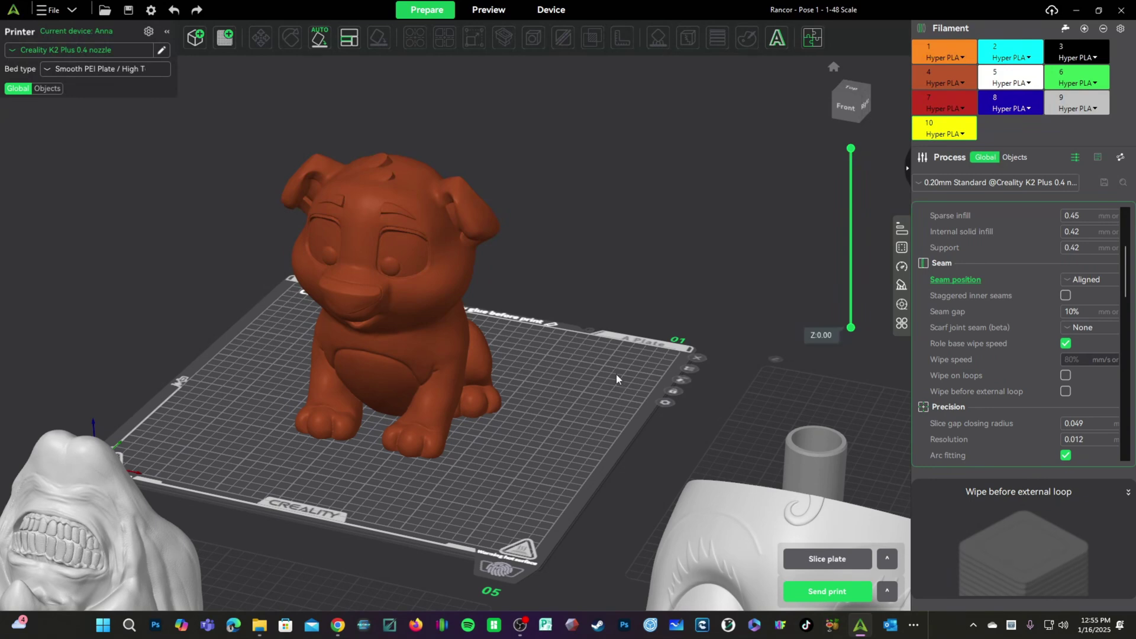
# Set the printer to the K2 Plus 0.6 nozzle and choose the 0.18mm Standard process.
pyautogui.click(953, 182)
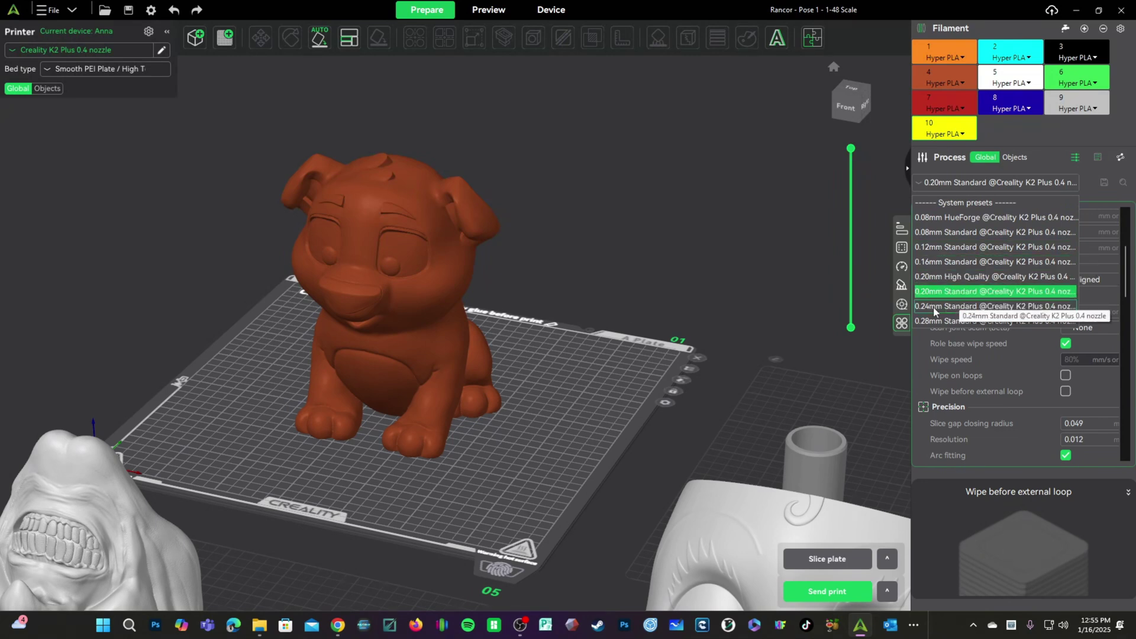
pyautogui.click(89, 51)
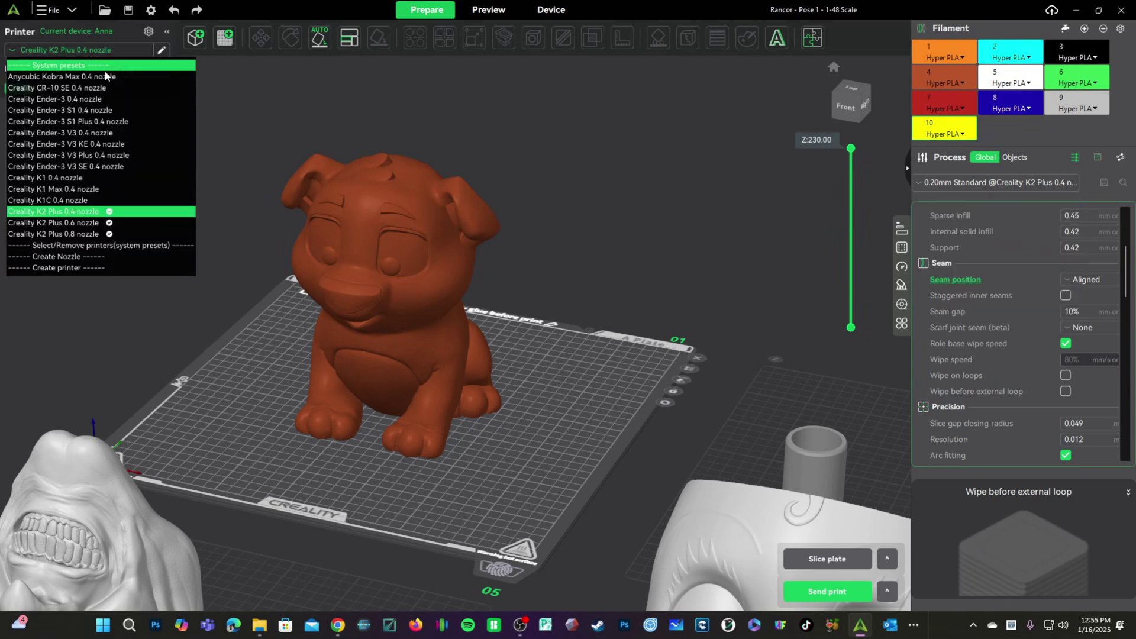
pyautogui.click(91, 227)
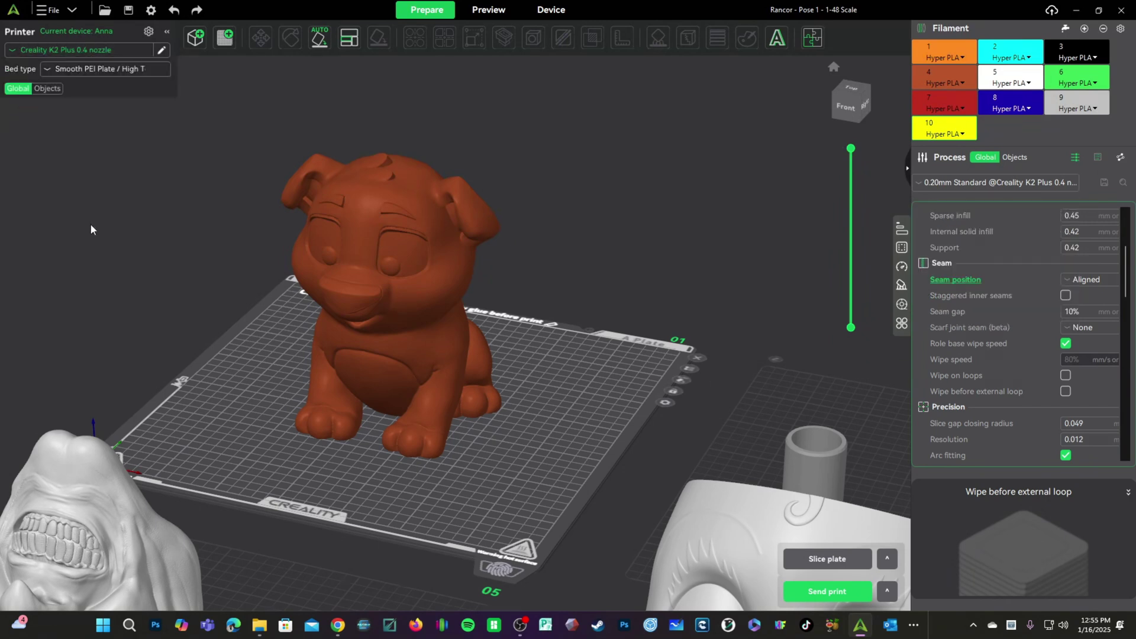
pyautogui.click(985, 182)
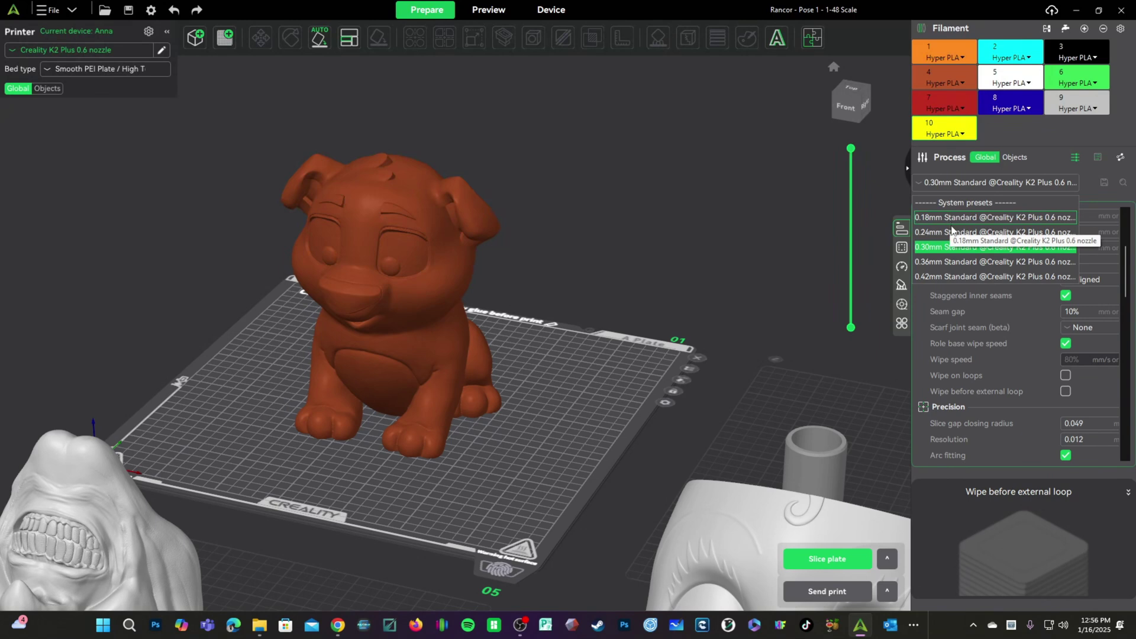
pyautogui.click(949, 218)
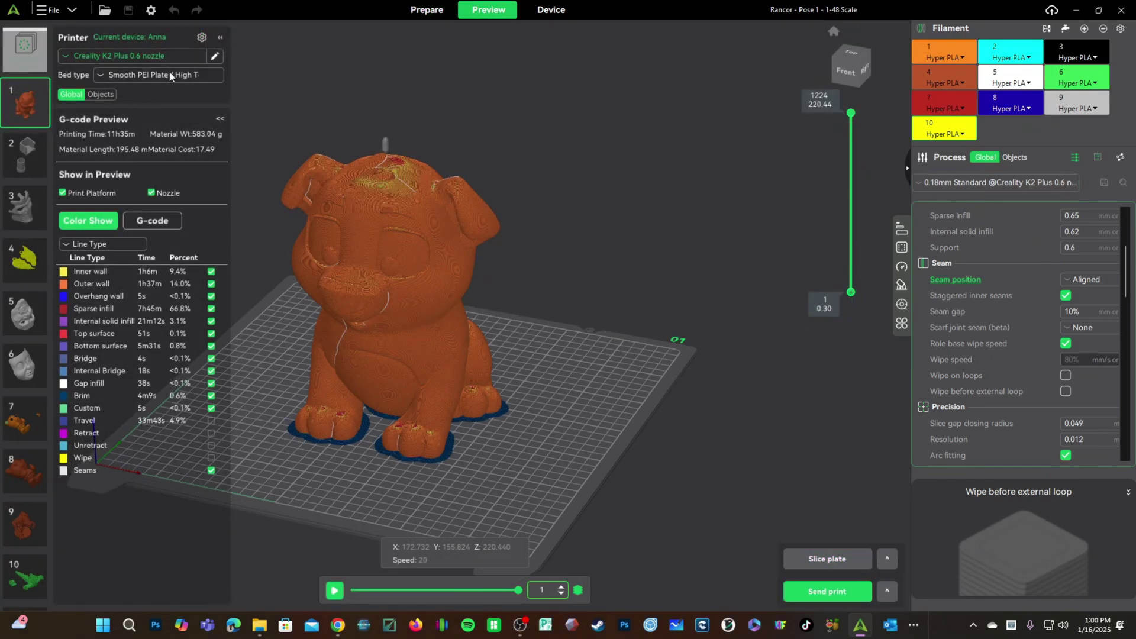
# Check the process preset list and leave the preset unchanged.
pyautogui.click(930, 185)
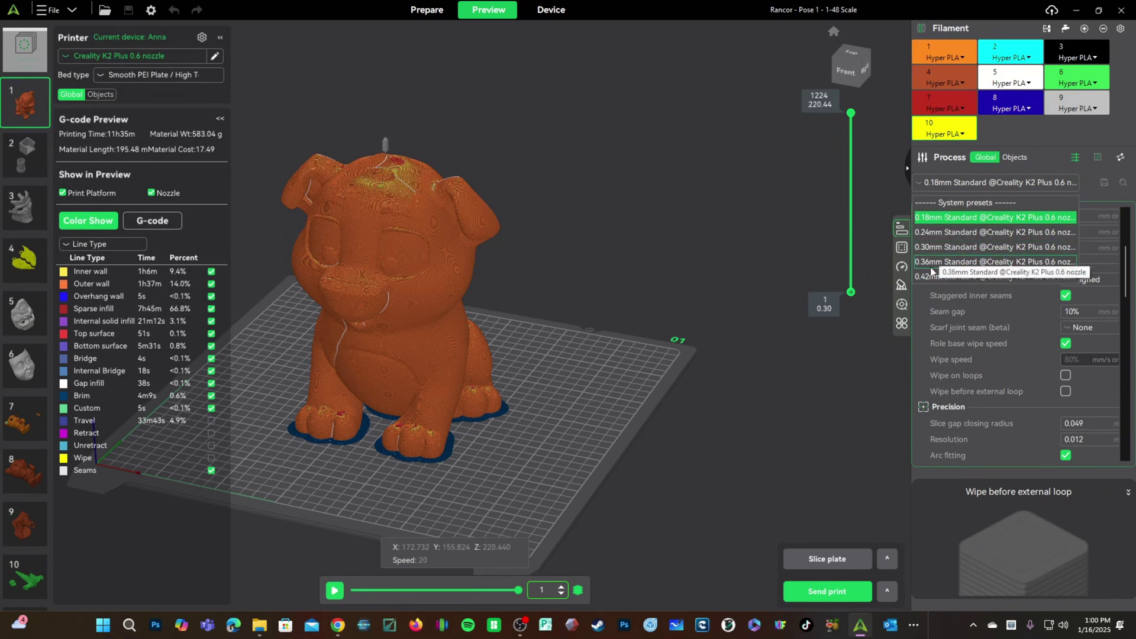
pyautogui.click(666, 271)
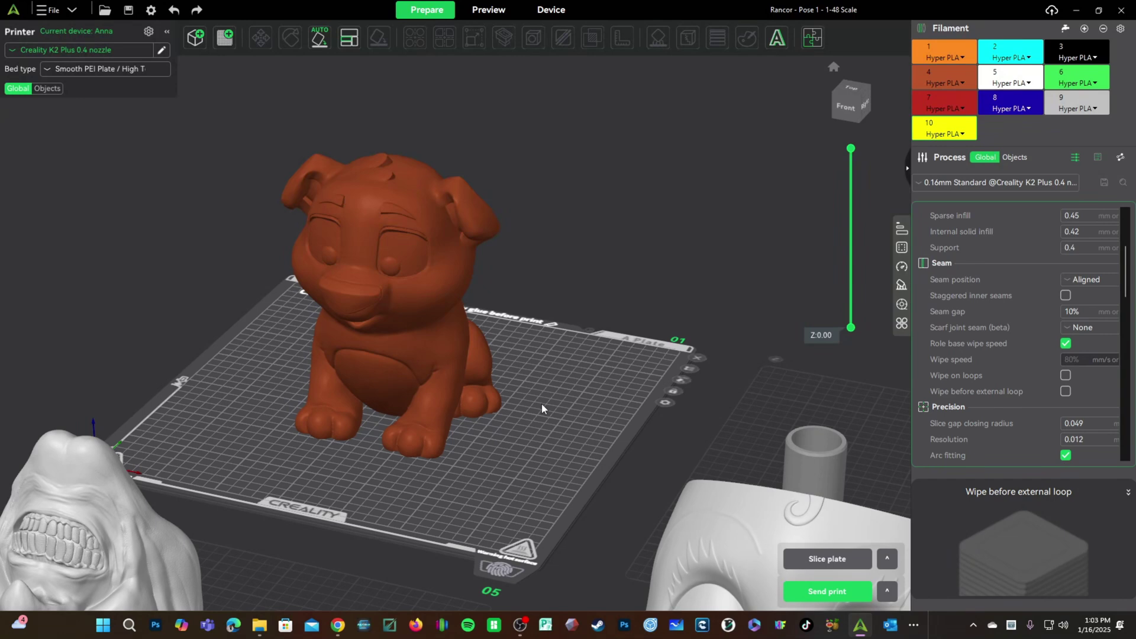
# Create a 0.2mm K2 Plus nozzle profile through Create Nozzle and confirm it.
pyautogui.click(64, 49)
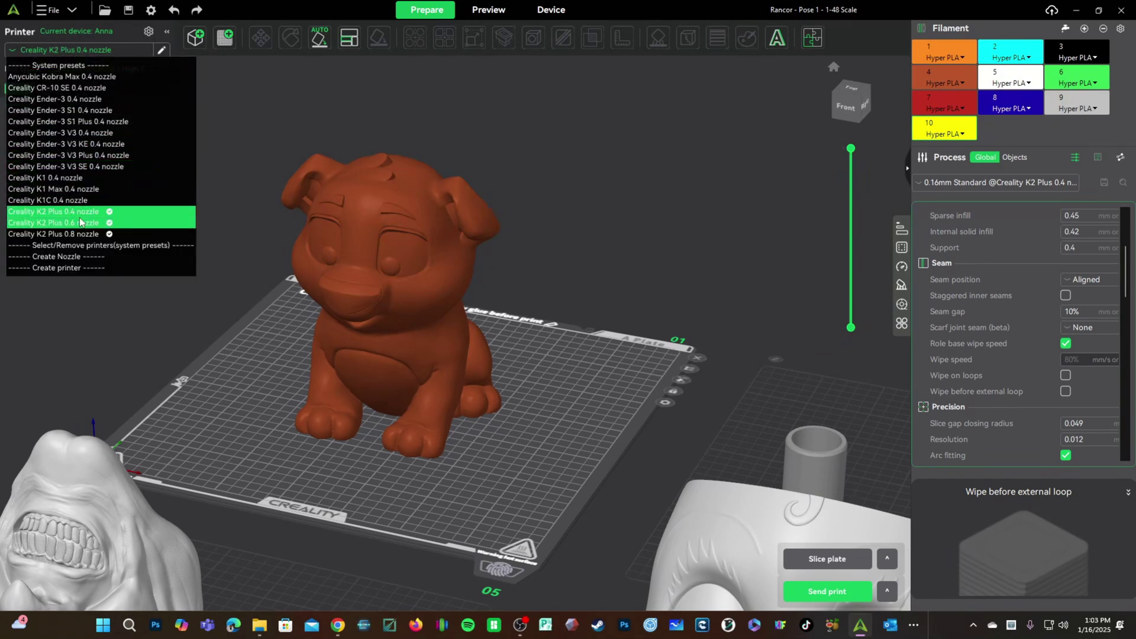
pyautogui.click(105, 258)
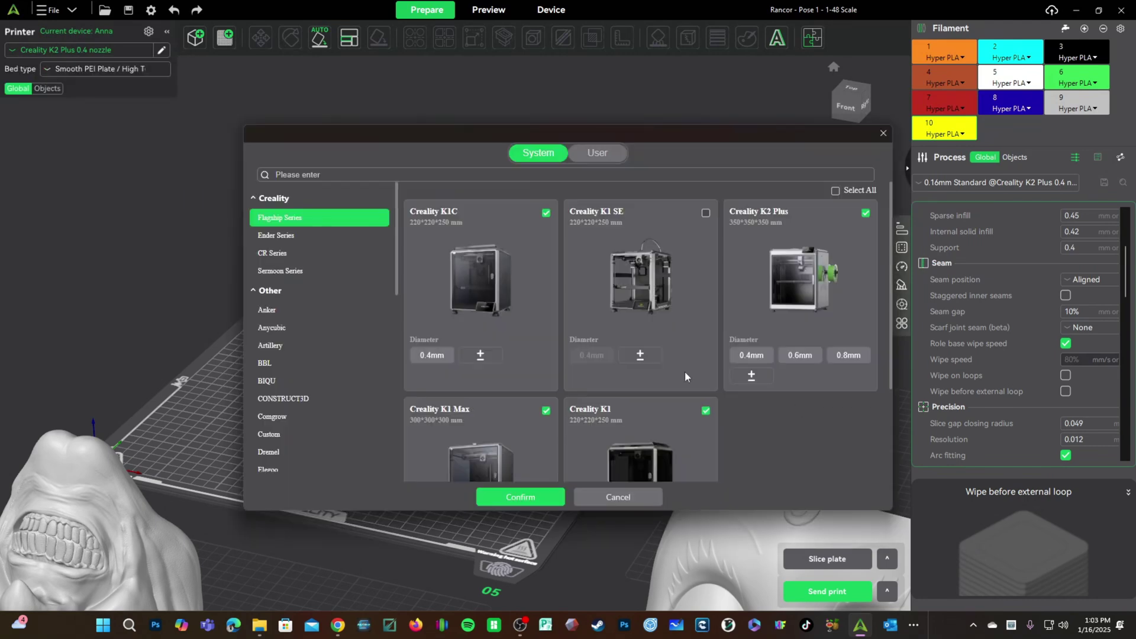
pyautogui.click(751, 376)
pyautogui.click(806, 401)
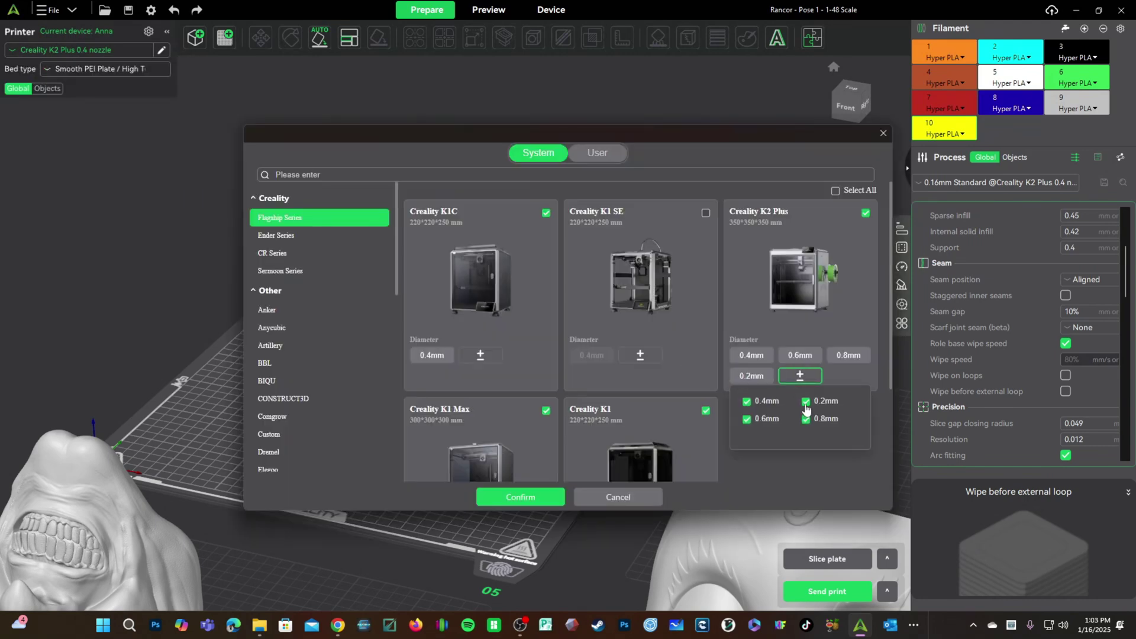
pyautogui.click(521, 497)
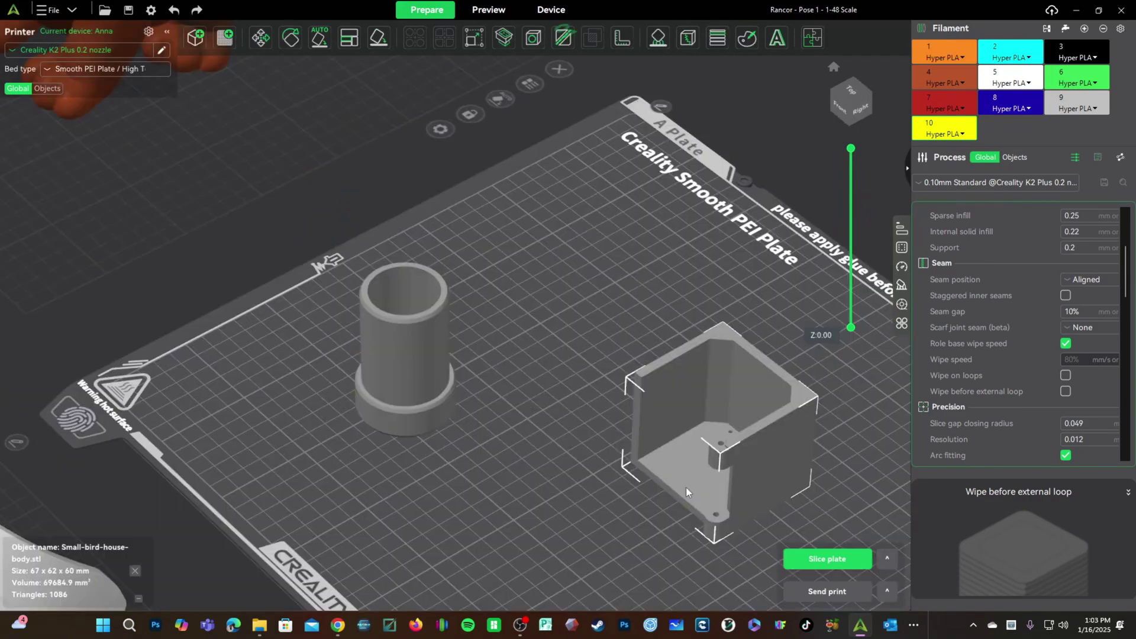
# Select the cylinder, then jump to the mask's plate and orbit to side and front views.
pyautogui.click(392, 387)
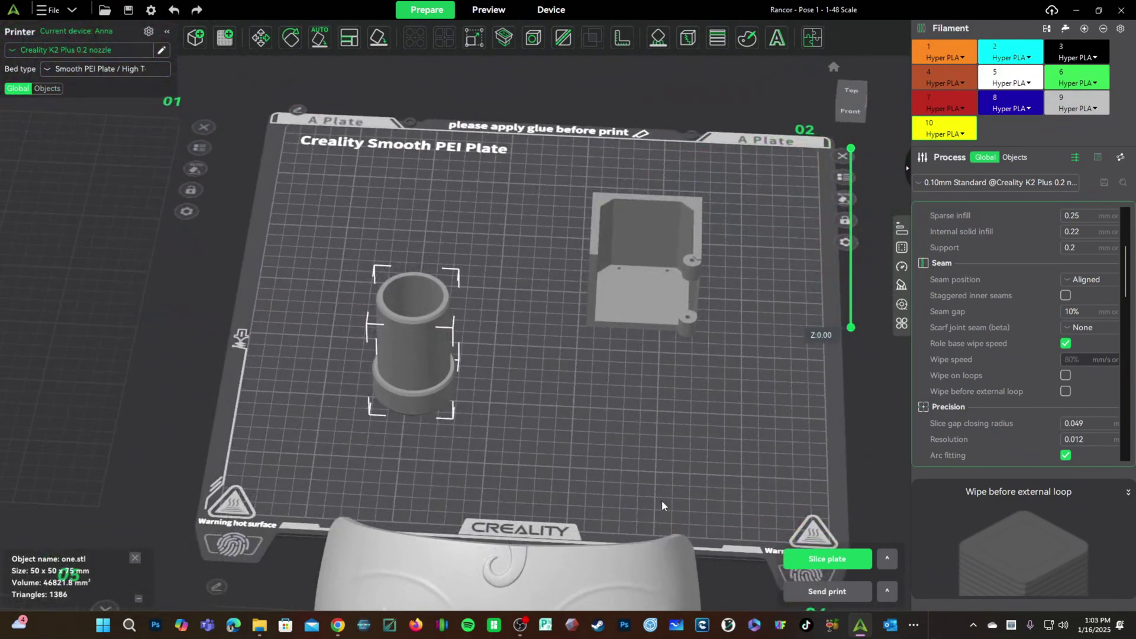
pyautogui.scroll(-5, 662, 499)
pyautogui.click(701, 355)
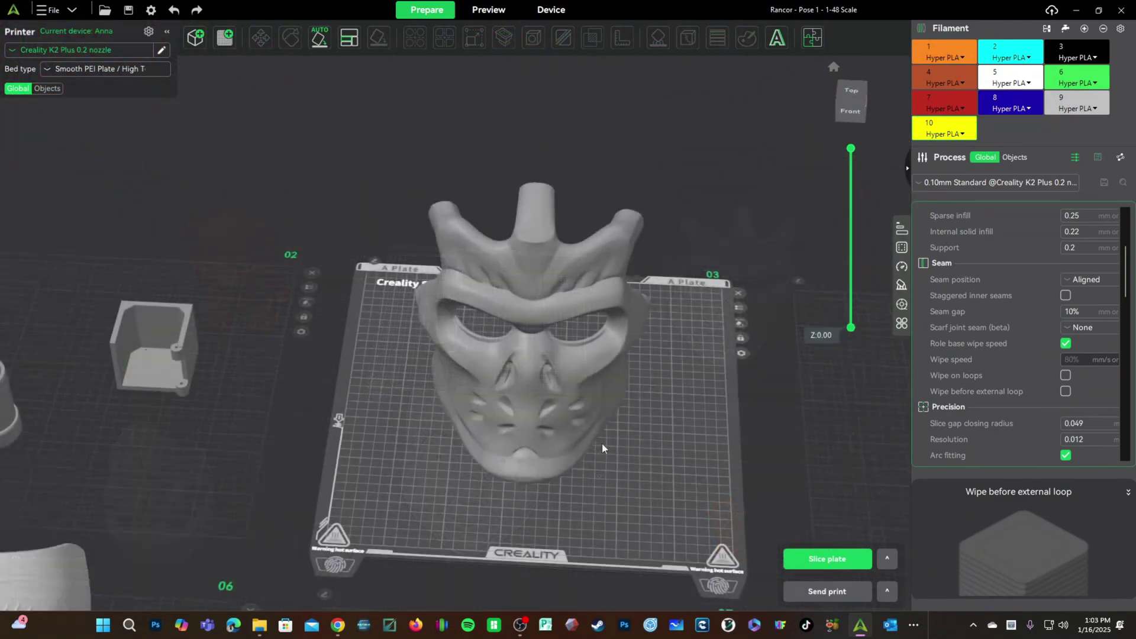
pyautogui.moveTo(701, 528); pyautogui.dragTo(763, 513)
pyautogui.scroll(3, 475, 276)
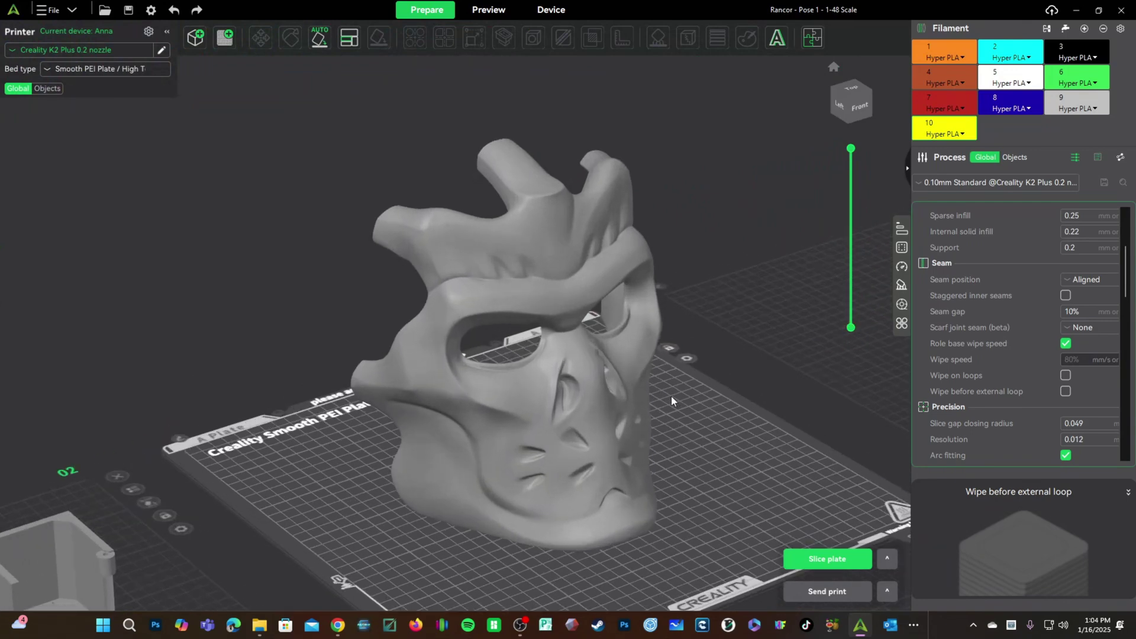
pyautogui.moveTo(499, 427); pyautogui.dragTo(683, 489)
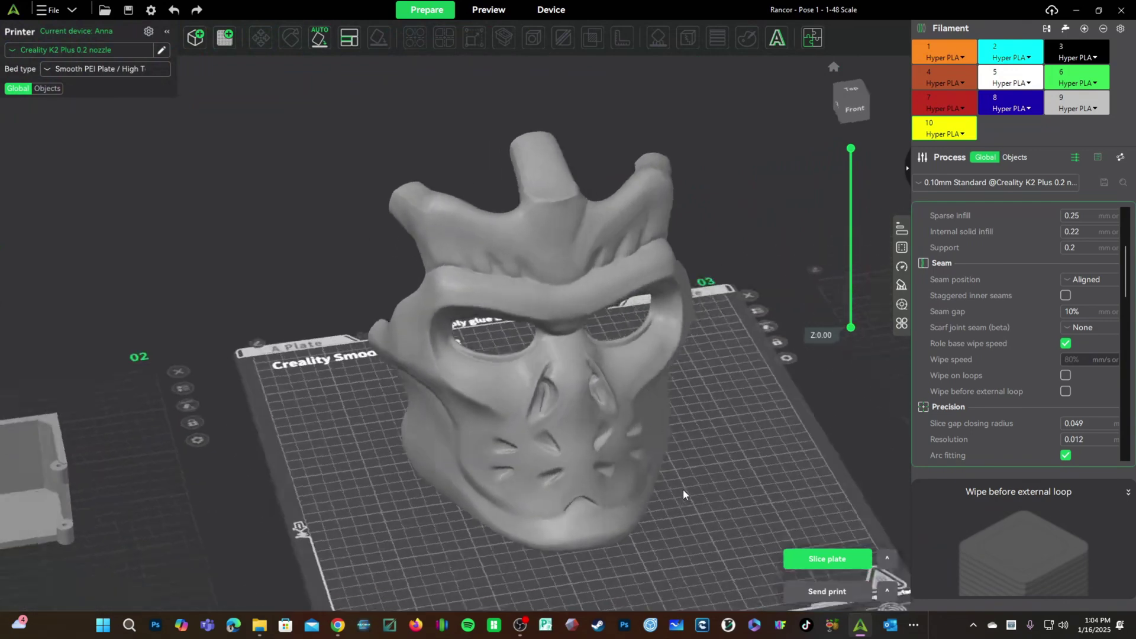
# Select the Killer Doll face model and zoom in and out to look it over.
pyautogui.scroll(-5, 683, 489)
pyautogui.scroll(-5, 680, 498)
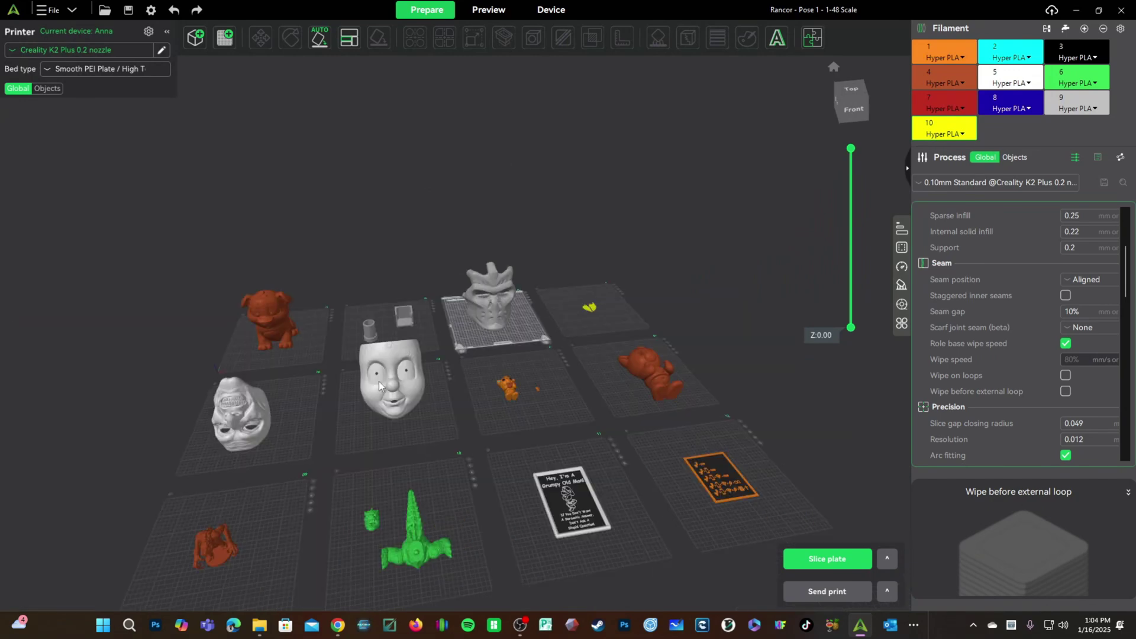
pyautogui.click(378, 385)
pyautogui.scroll(5, 349, 474)
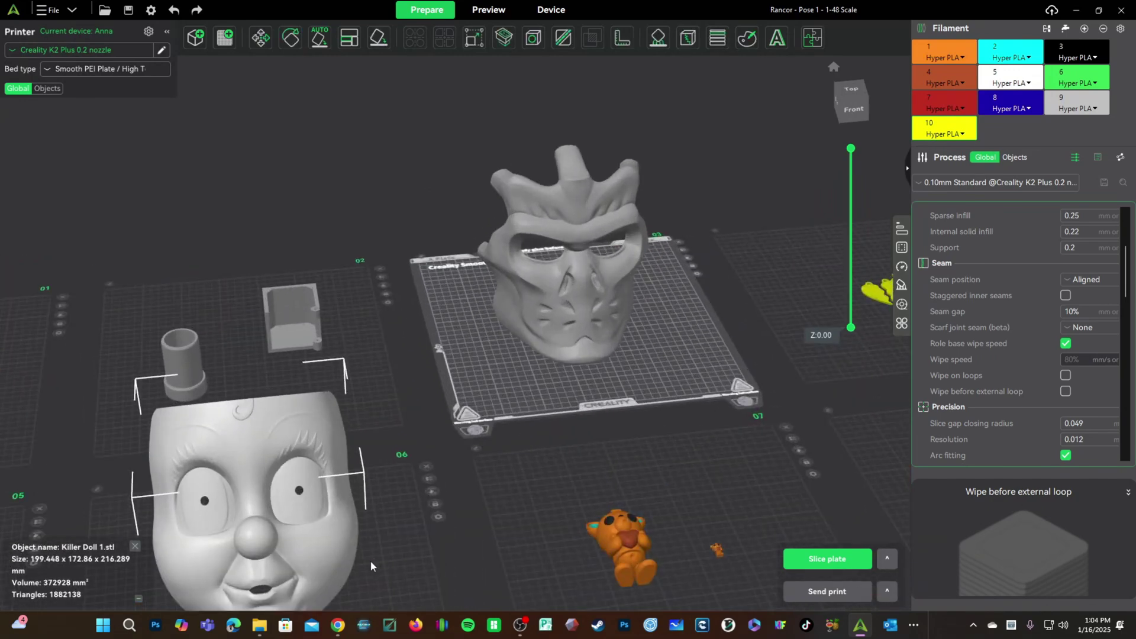
pyautogui.scroll(-5, 305, 487)
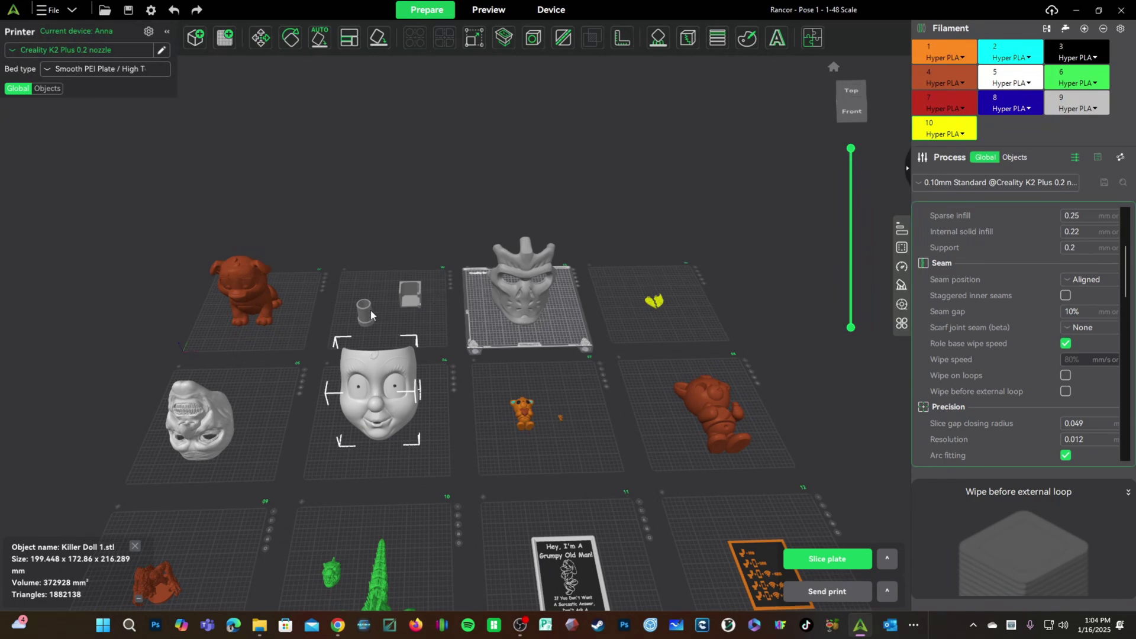
pyautogui.scroll(10, 553, 568)
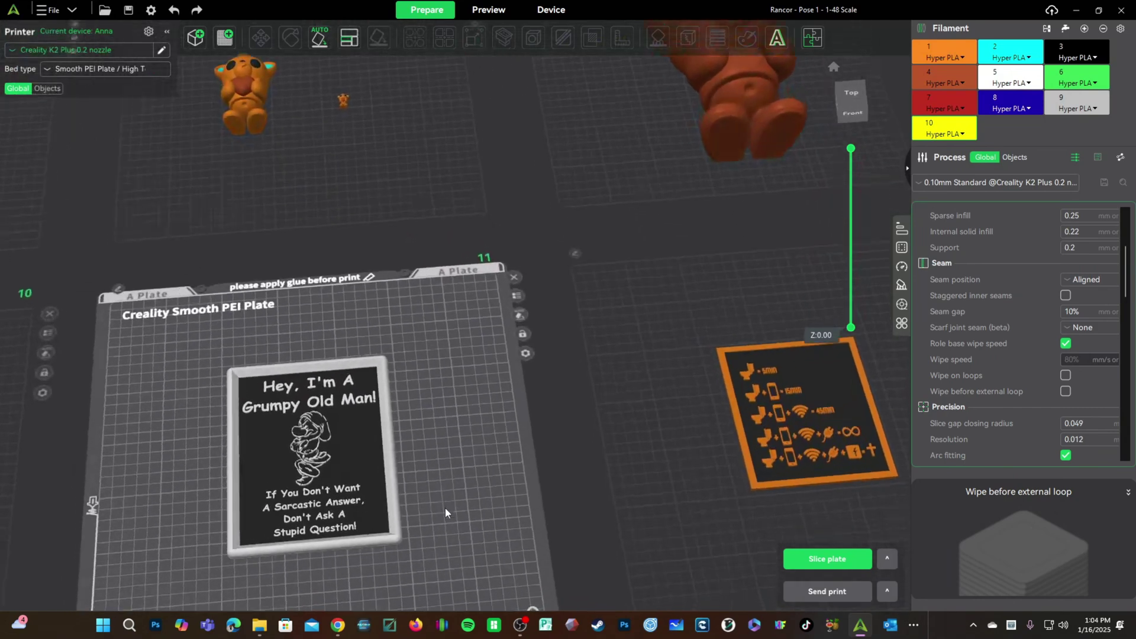
pyautogui.scroll(10, 445, 513)
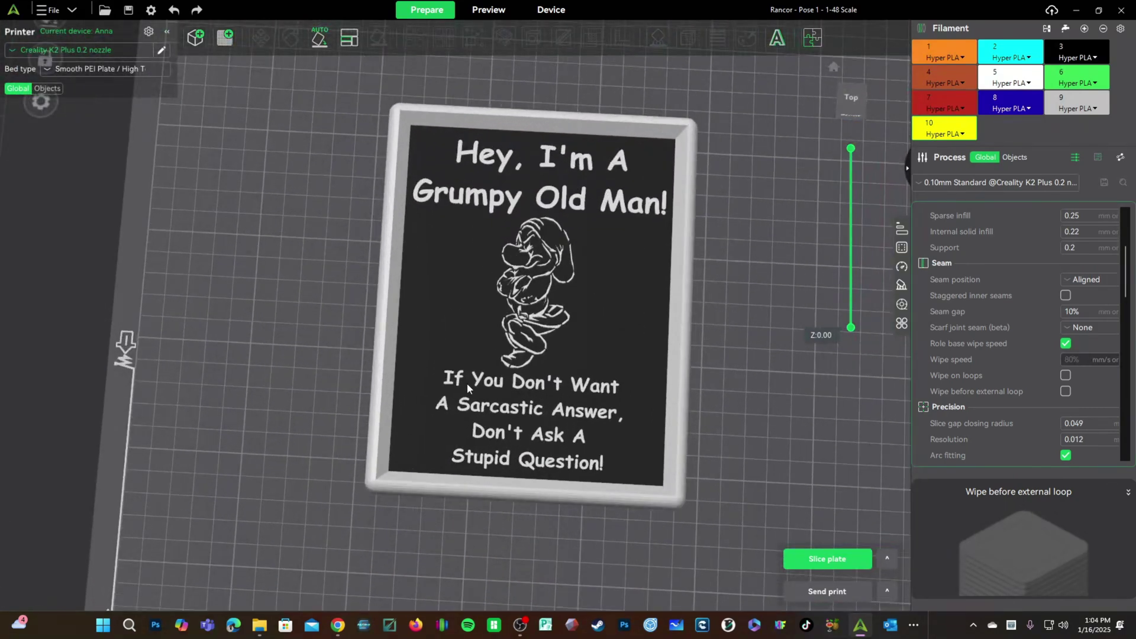
pyautogui.scroll(-5, 591, 172)
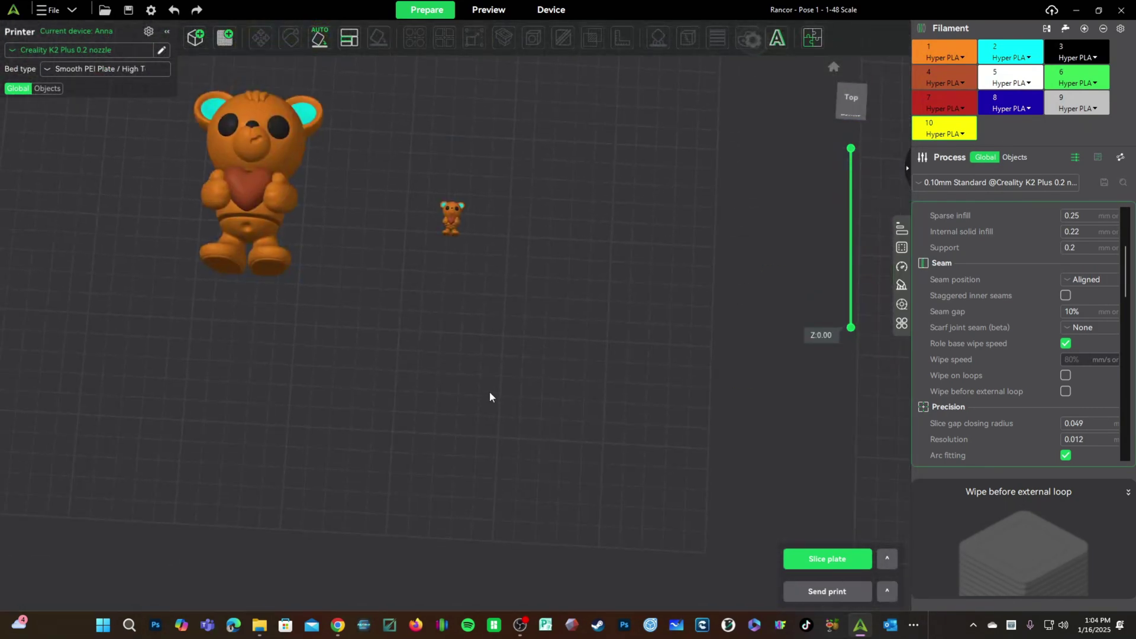
pyautogui.scroll(-3, 398, 331)
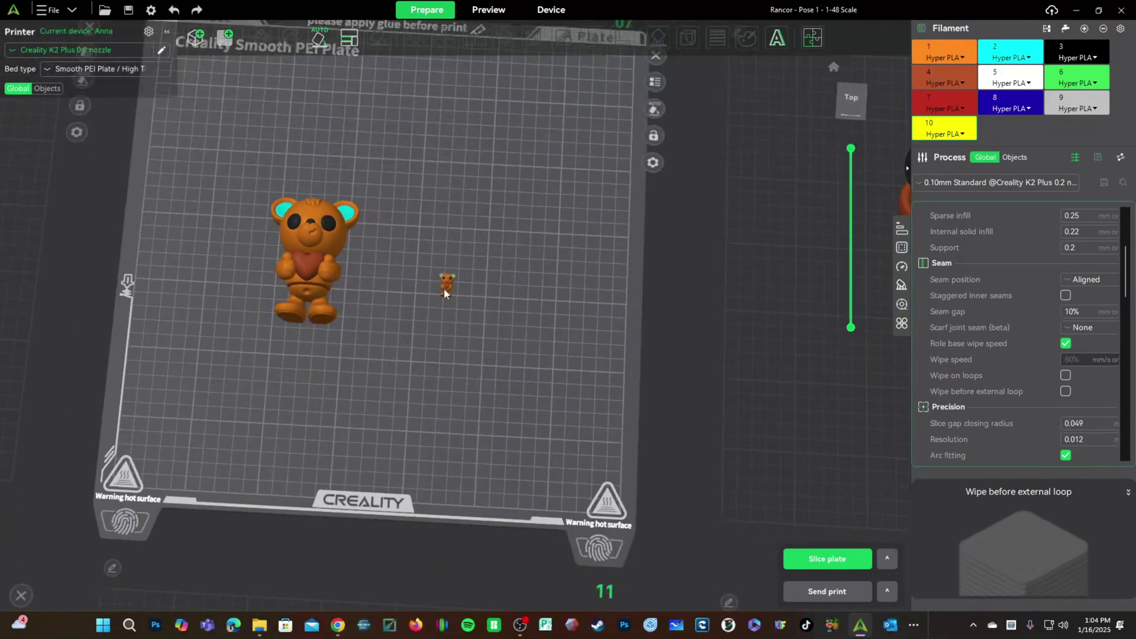
# Select the tiny Valentine's teddy bear, zoom in, and orbit to see it from above and underneath.
pyautogui.click(445, 286)
pyautogui.scroll(6, 639, 441)
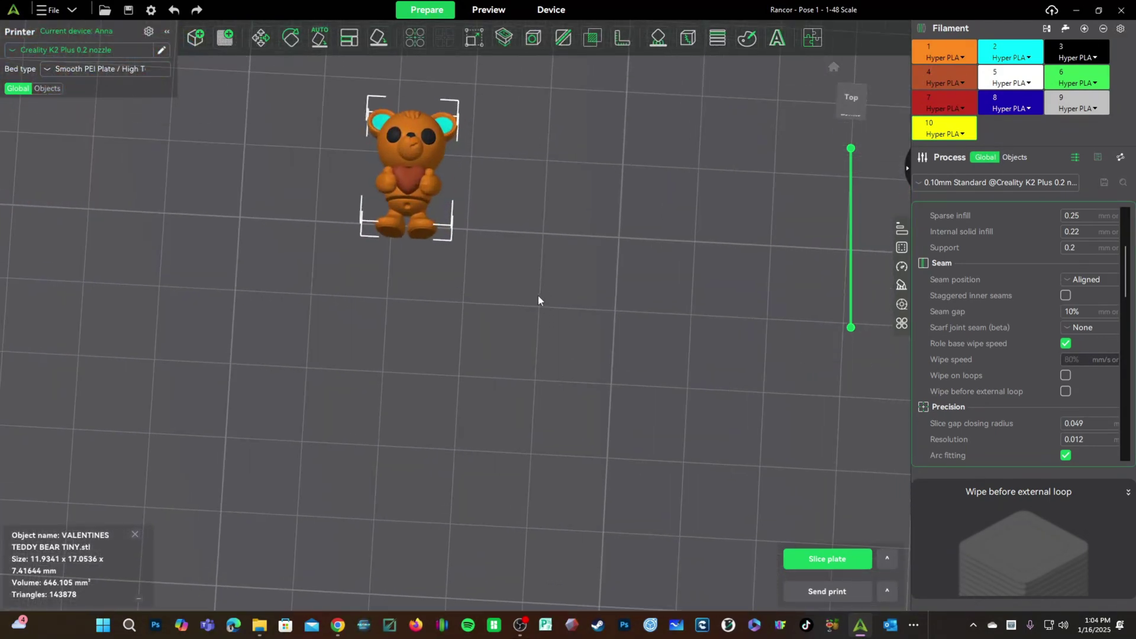
pyautogui.moveTo(537, 300); pyautogui.dragTo(431, 350)
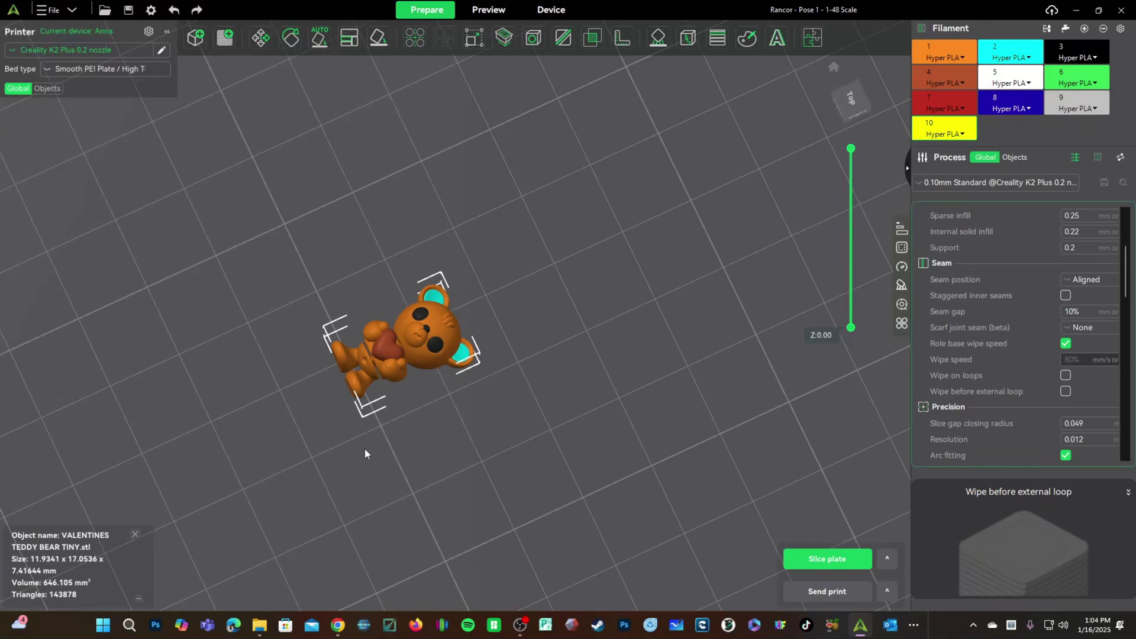
pyautogui.moveTo(364, 448); pyautogui.dragTo(349, 338)
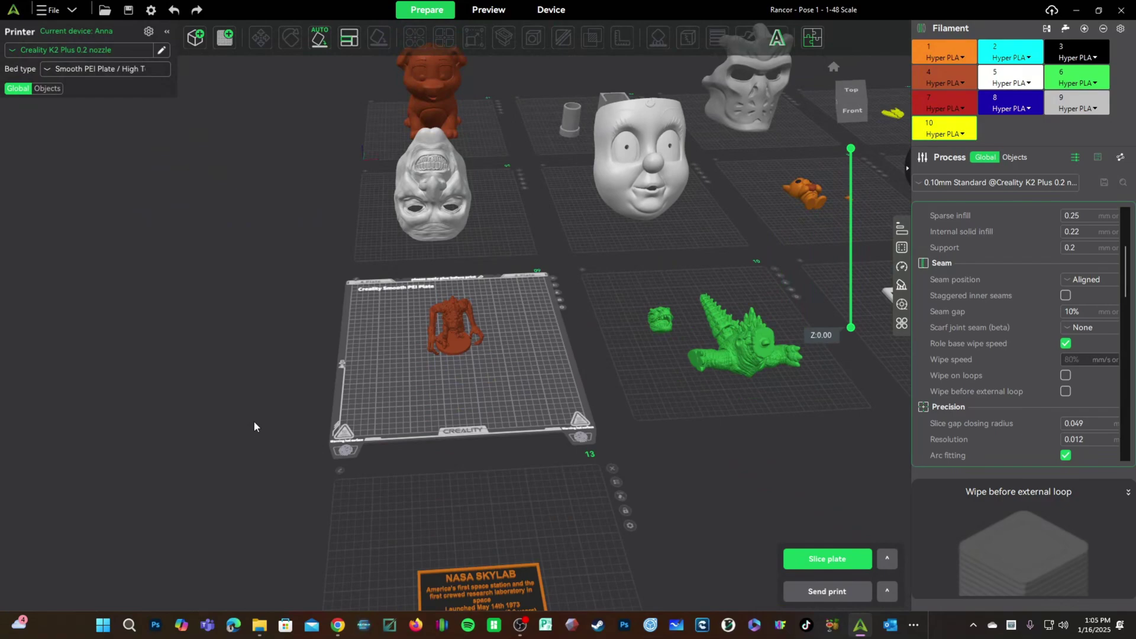
# Zoom in on the Rancor and orbit it to a left-front angle.
pyautogui.scroll(8, 253, 420)
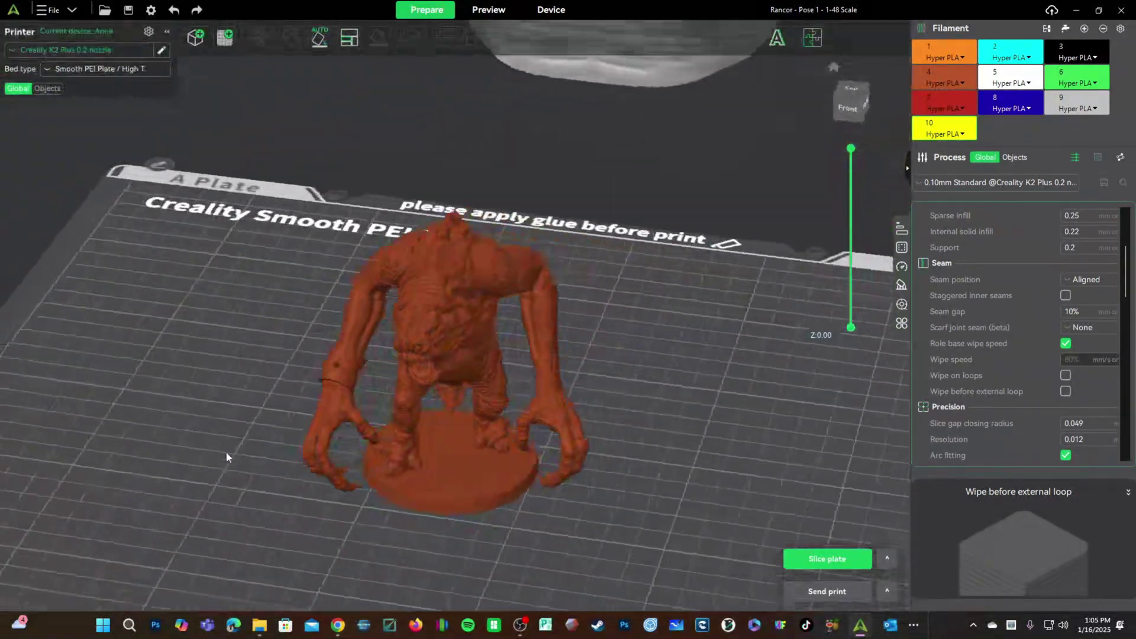
pyautogui.scroll(10, 285, 423)
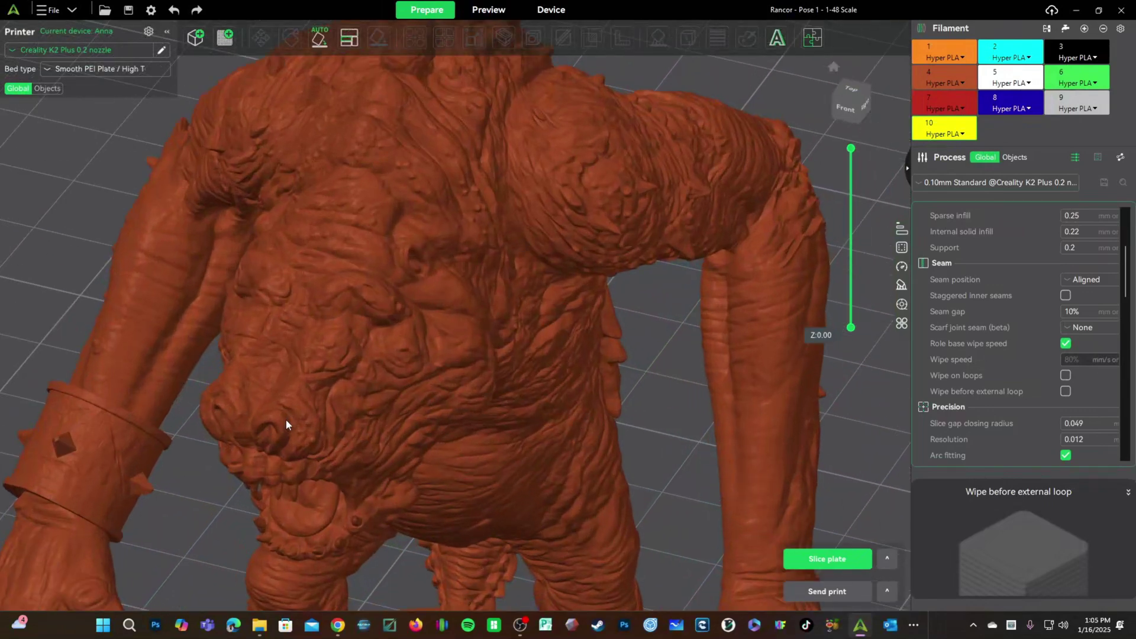
pyautogui.scroll(2, 550, 307)
pyautogui.scroll(-8, 336, 368)
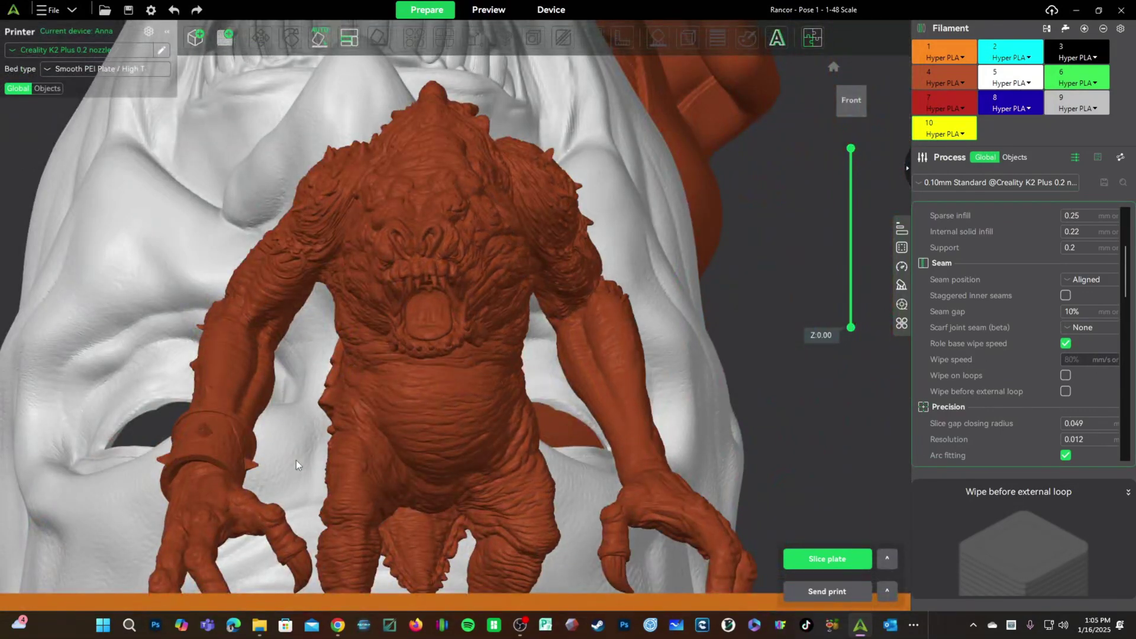
pyautogui.moveTo(307, 458)
pyautogui.mouseDown()
pyautogui.moveTo(346, 470)
pyautogui.moveTo(307, 473)
pyautogui.mouseUp()
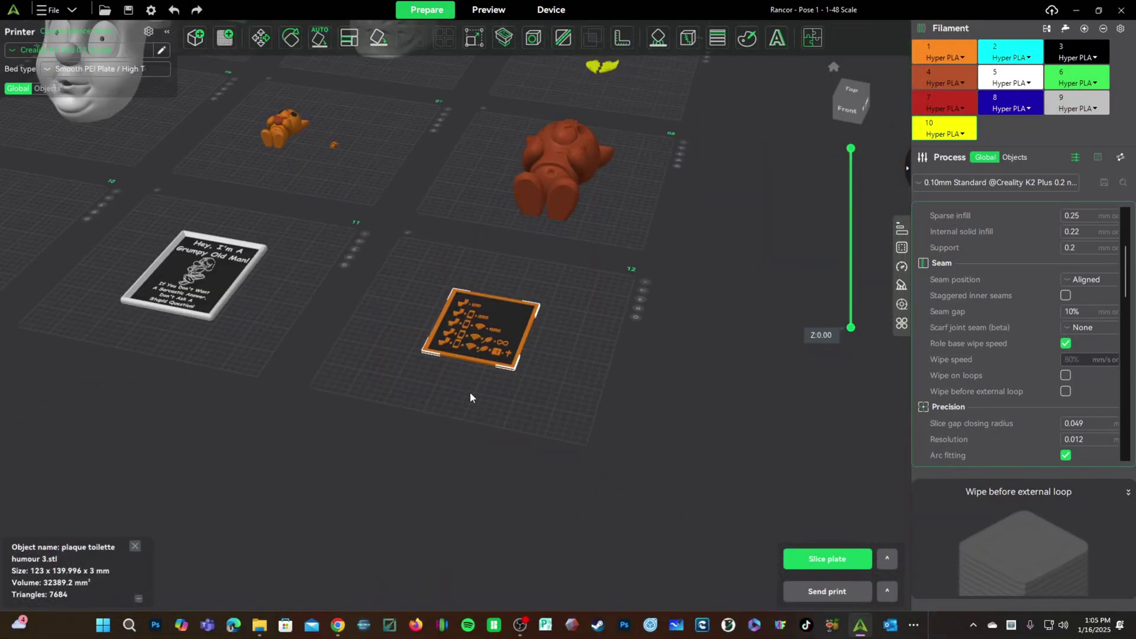
# View the plates from above, fit the bathroom sign plaque, then tilt to perspective and survey neighbouring plates.
pyautogui.press('1')
pyautogui.press('z')
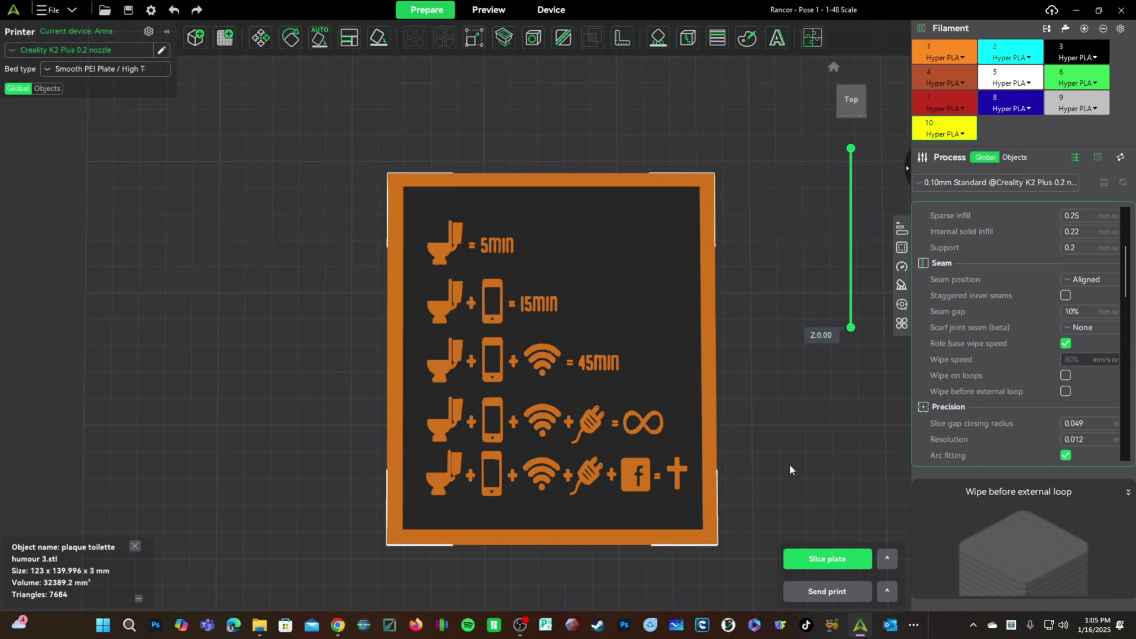
pyautogui.press('0')
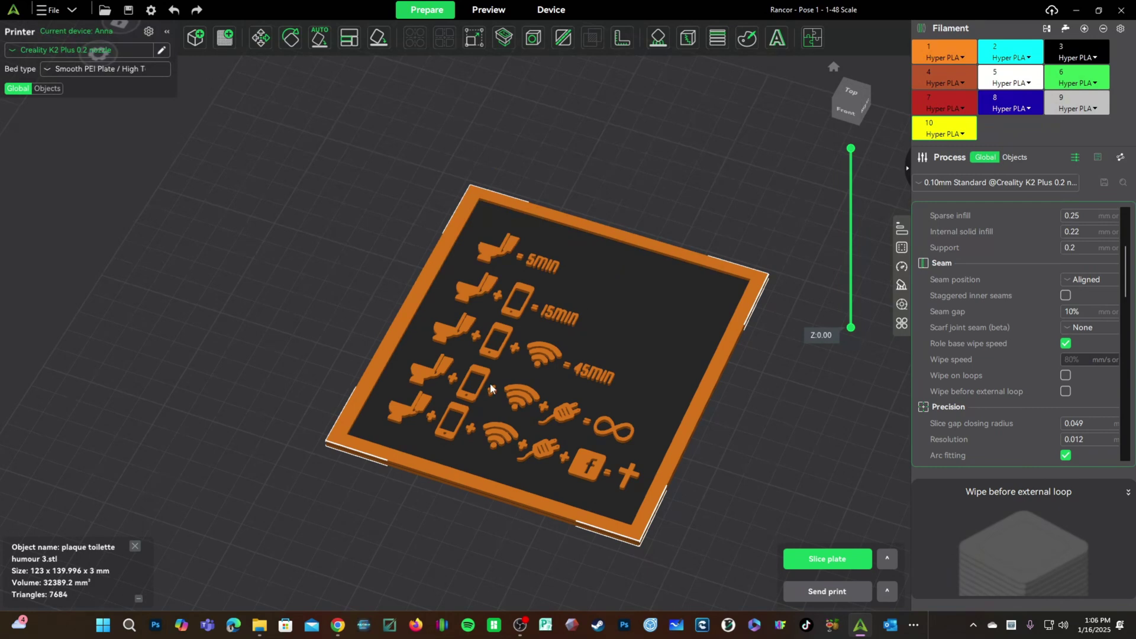
pyautogui.scroll(2, 519, 420)
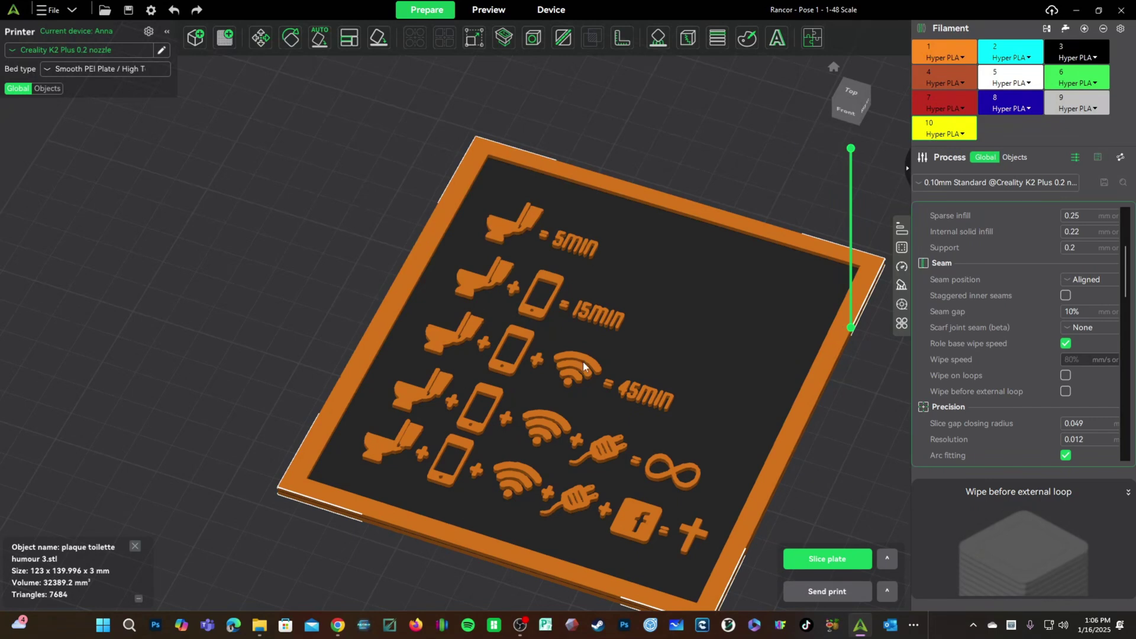
pyautogui.scroll(-3, 497, 334)
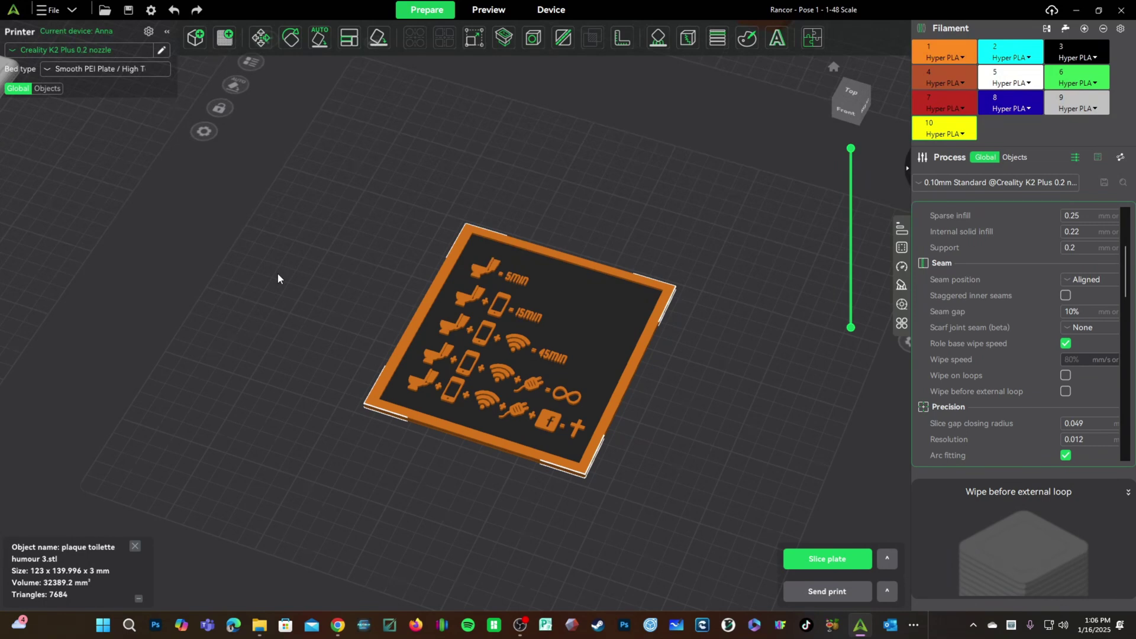
pyautogui.scroll(-5, 290, 263)
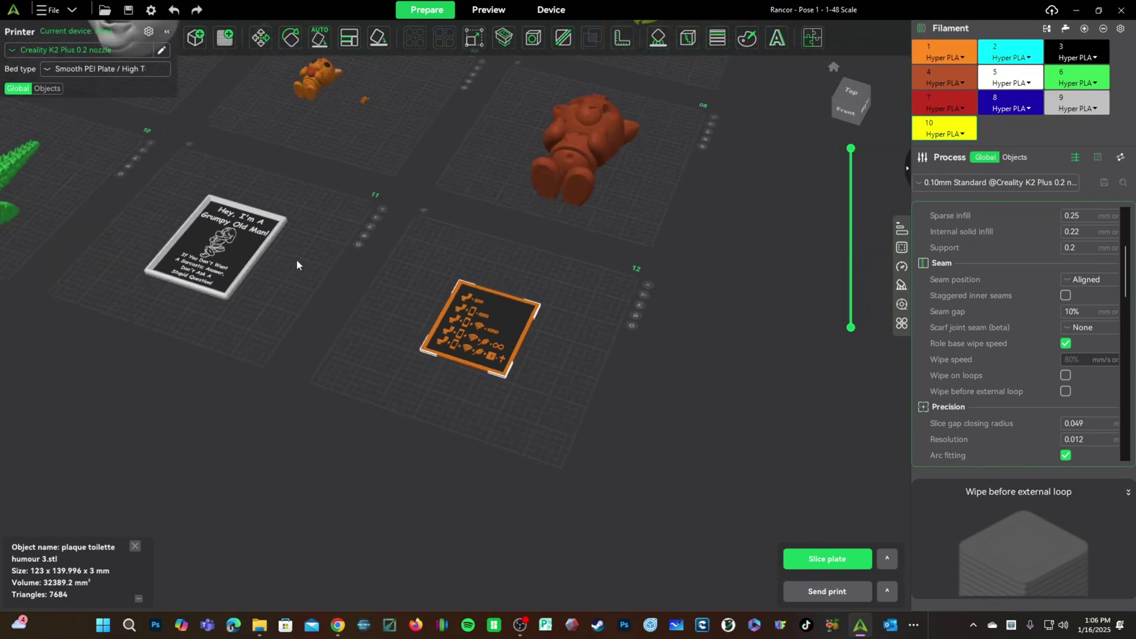
pyautogui.moveTo(297, 262); pyautogui.dragTo(671, 164)
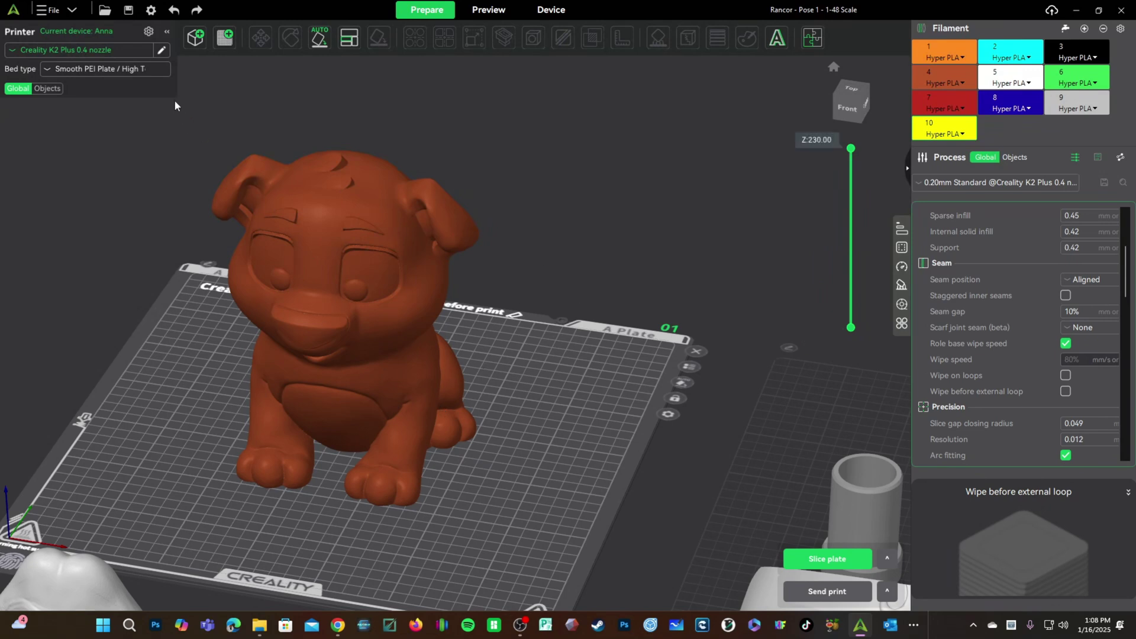
# Select the Creality K2 Plus 0.2 nozzle printer and the 0.12mm Standard process preset.
pyautogui.click(111, 57)
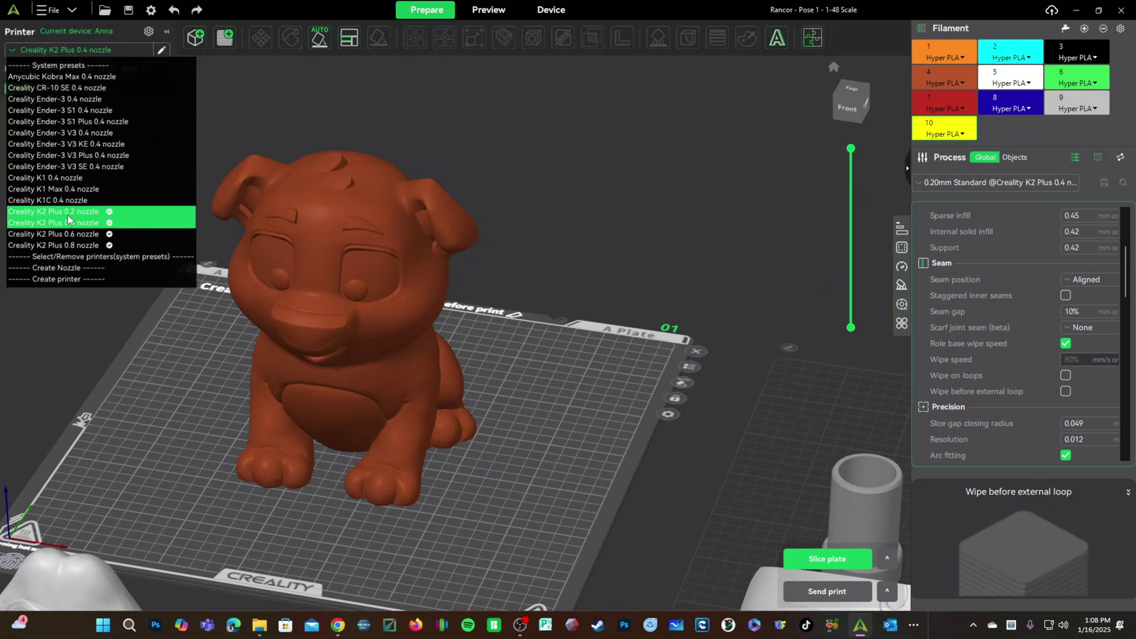
pyautogui.click(133, 216)
pyautogui.click(994, 182)
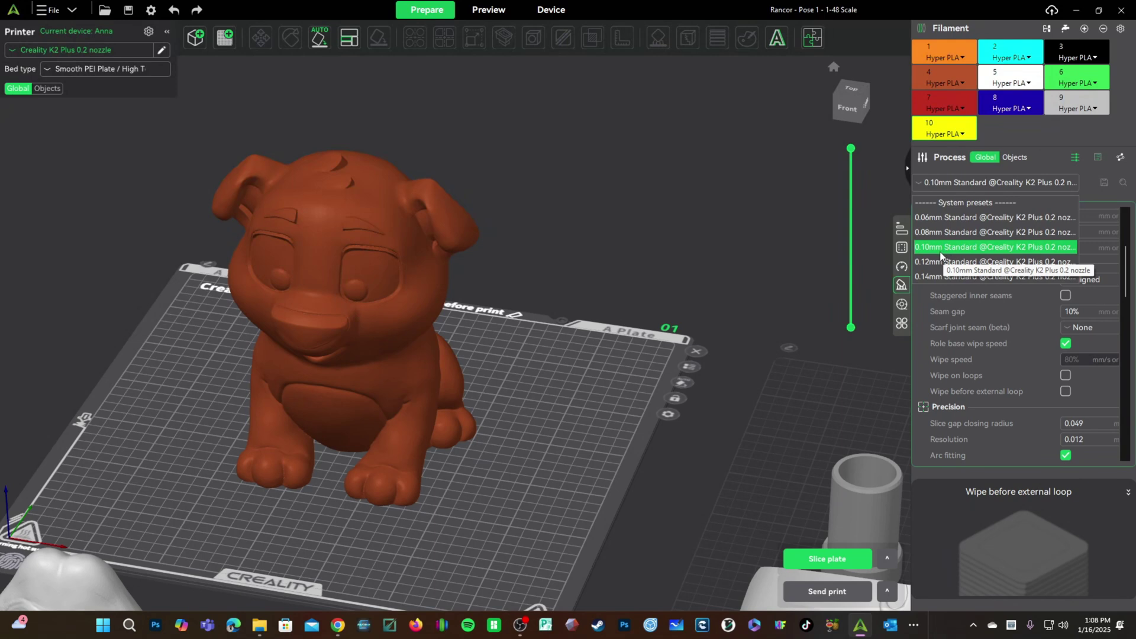
pyautogui.click(944, 261)
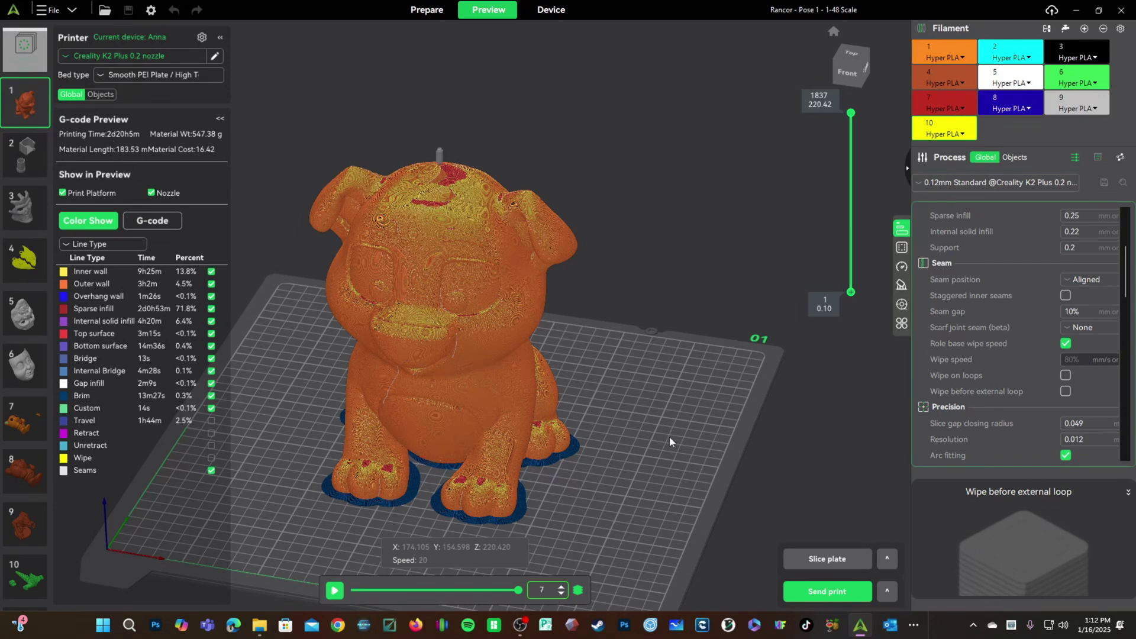
# Rotate the sliced dog preview, then return to preparing the bathroom sign.
pyautogui.moveTo(670, 441); pyautogui.dragTo(699, 432)
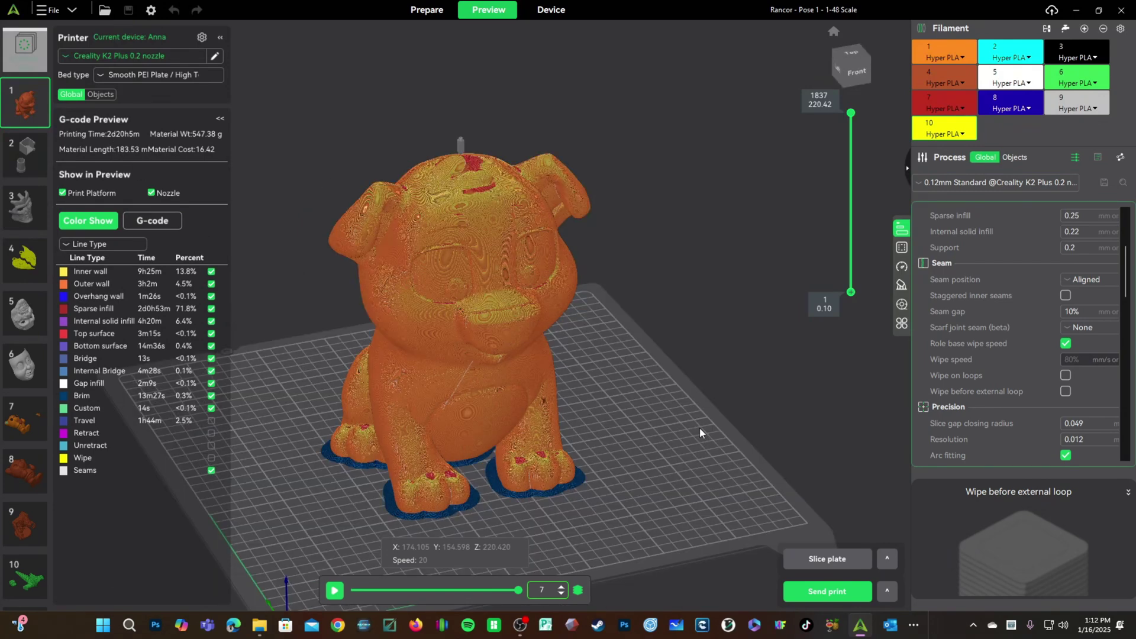
pyautogui.hotkey('ctrl', '1')
pyautogui.scroll(5, 503, 355)
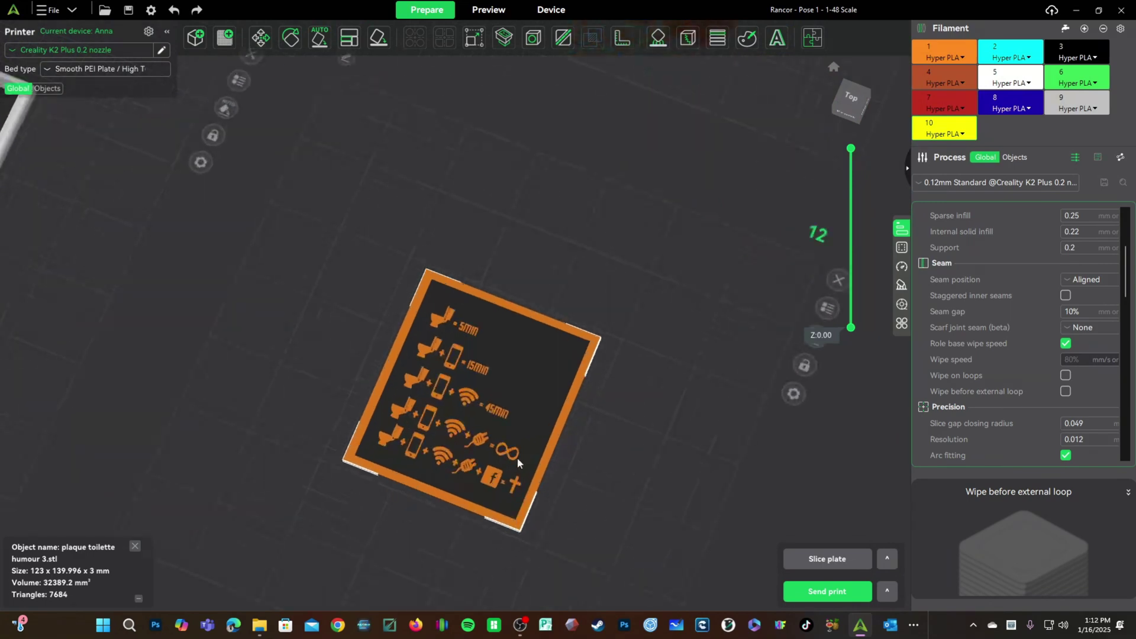
# Turn the bathroom sign plaque to a nearly upright view.
pyautogui.scroll(-5, 758, 485)
pyautogui.moveTo(759, 485); pyautogui.dragTo(698, 330)
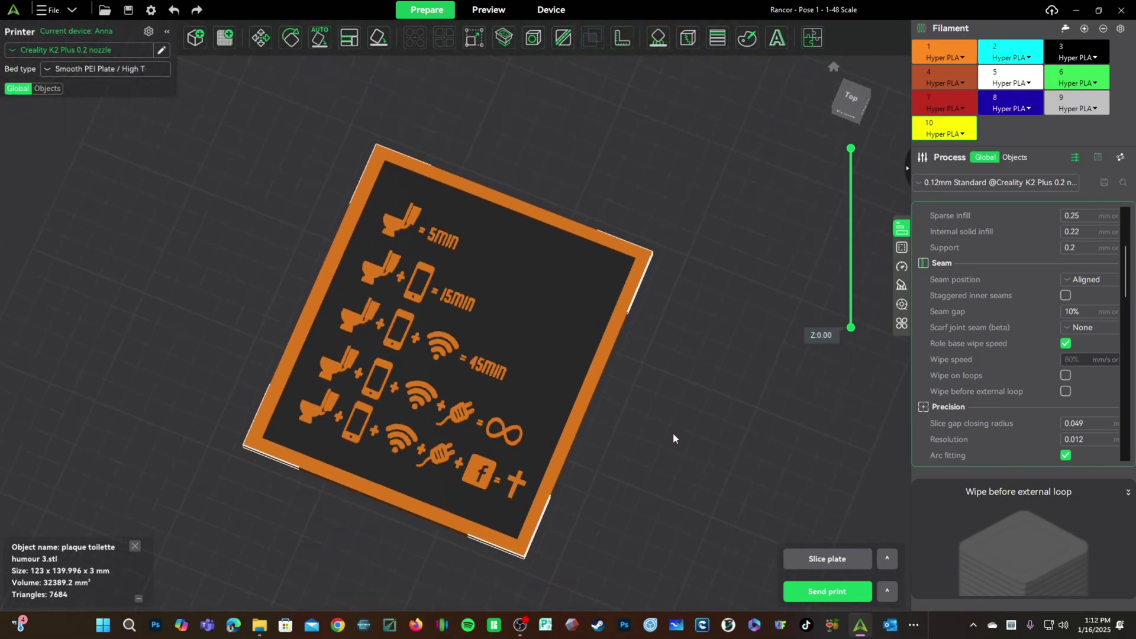
pyautogui.moveTo(682, 468)
pyautogui.mouseDown()
pyautogui.moveTo(704, 451)
pyautogui.moveTo(690, 455)
pyautogui.mouseUp()
# Inspect plate 12's 0.6 nozzle slice preview, panning, zooming and rotating into a diamond view.
pyautogui.hotkey('ctrl', '2')
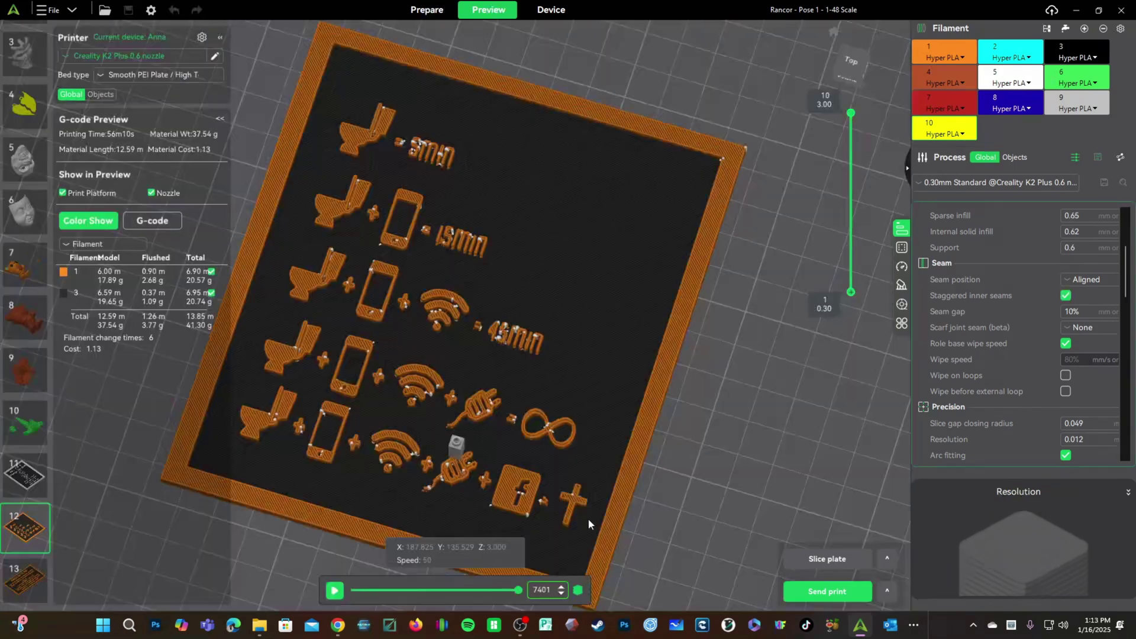
pyautogui.moveTo(722, 495); pyautogui.dragTo(765, 490, button='middle')
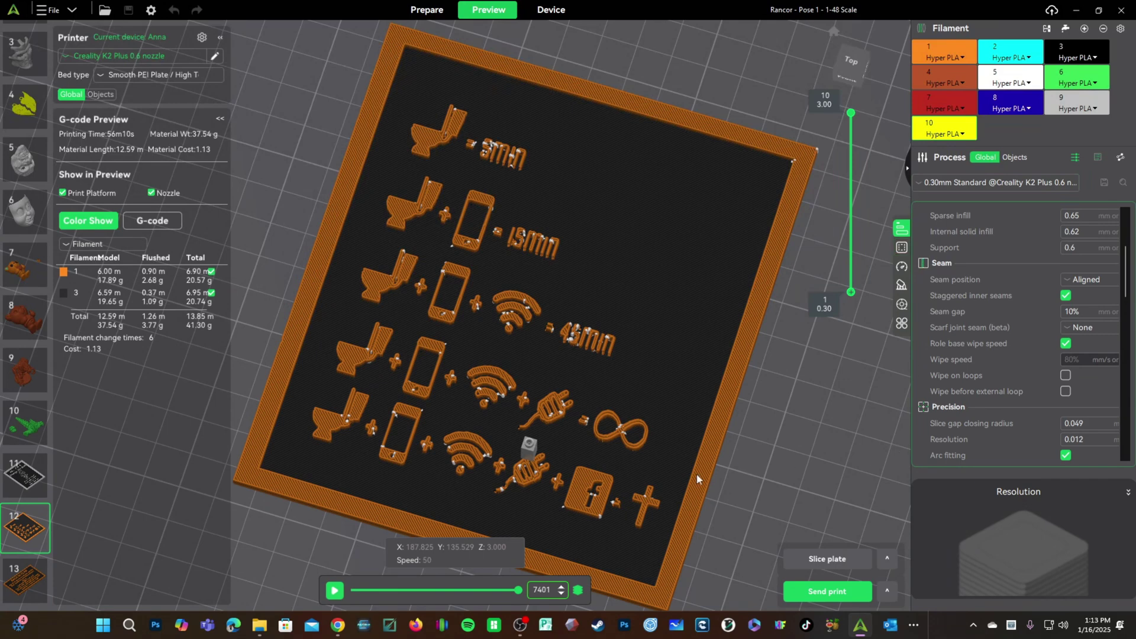
pyautogui.scroll(5, 761, 460)
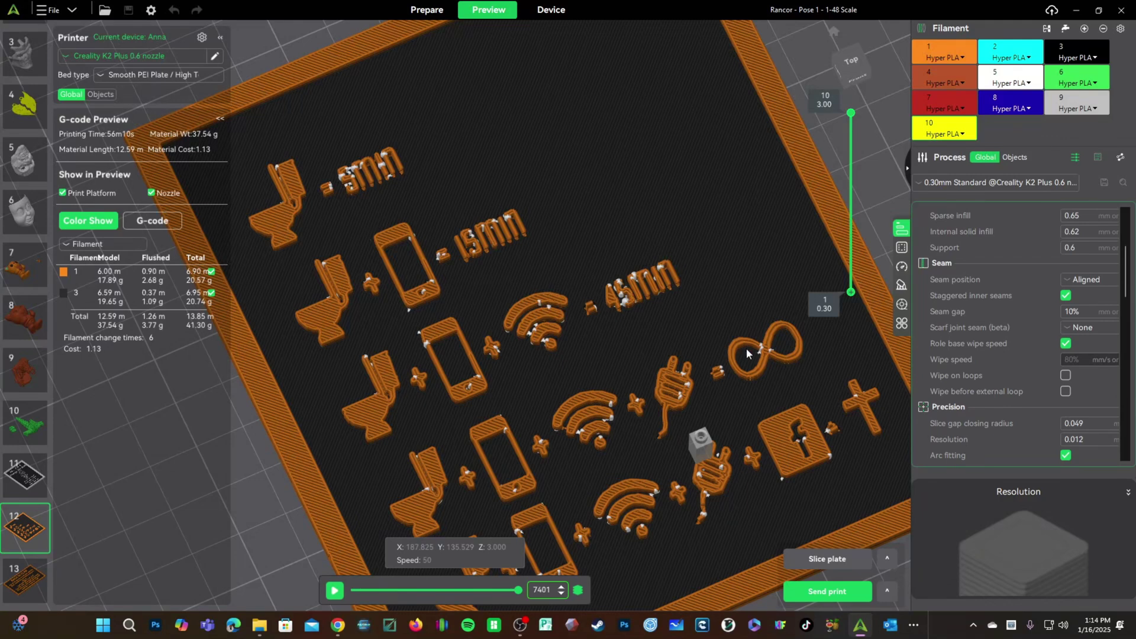
pyautogui.scroll(-5, 770, 441)
pyautogui.moveTo(729, 493); pyautogui.dragTo(686, 487)
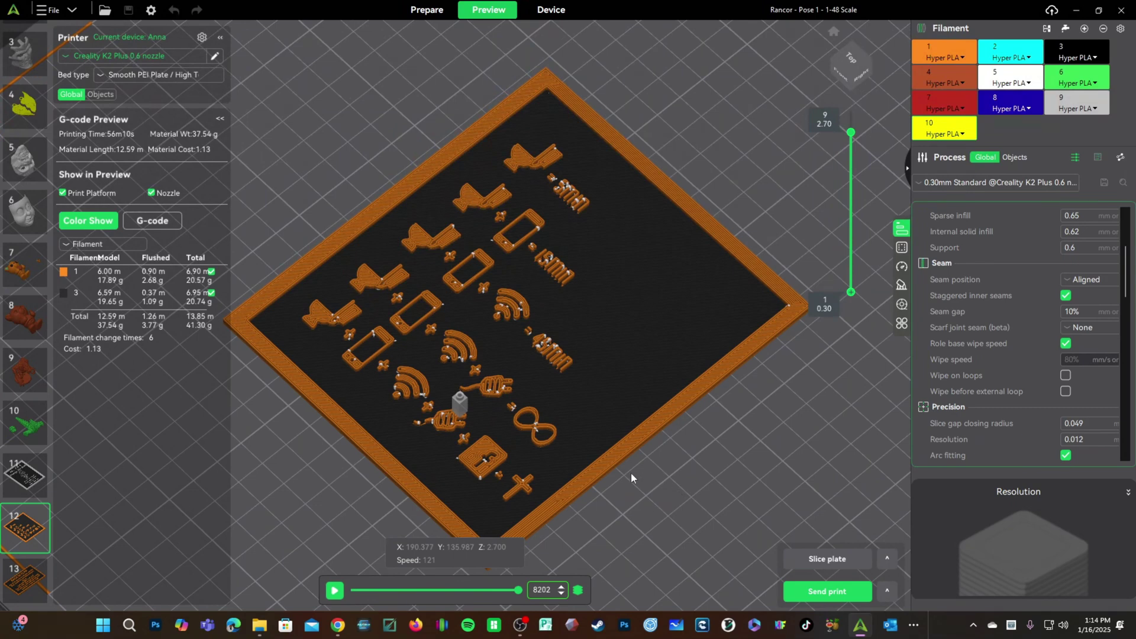
pyautogui.scroll(2, 125, 60)
pyautogui.click(125, 59)
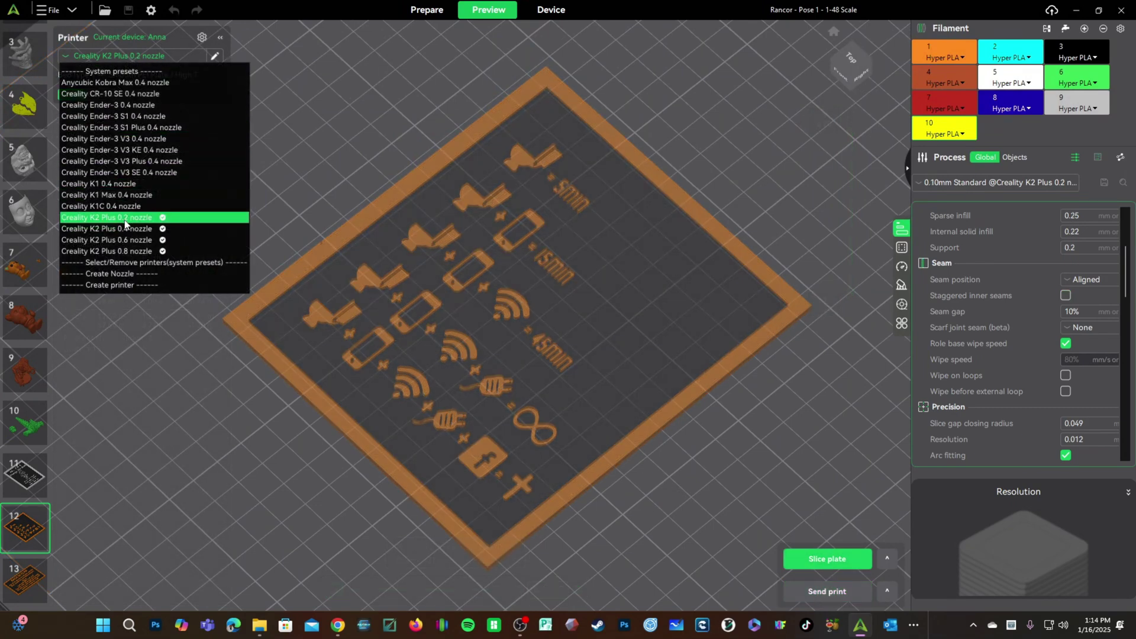
# Use the K2 Plus 0.2 nozzle with the 0.14mm Standard process and slice the bathroom sign.
pyautogui.click(125, 220)
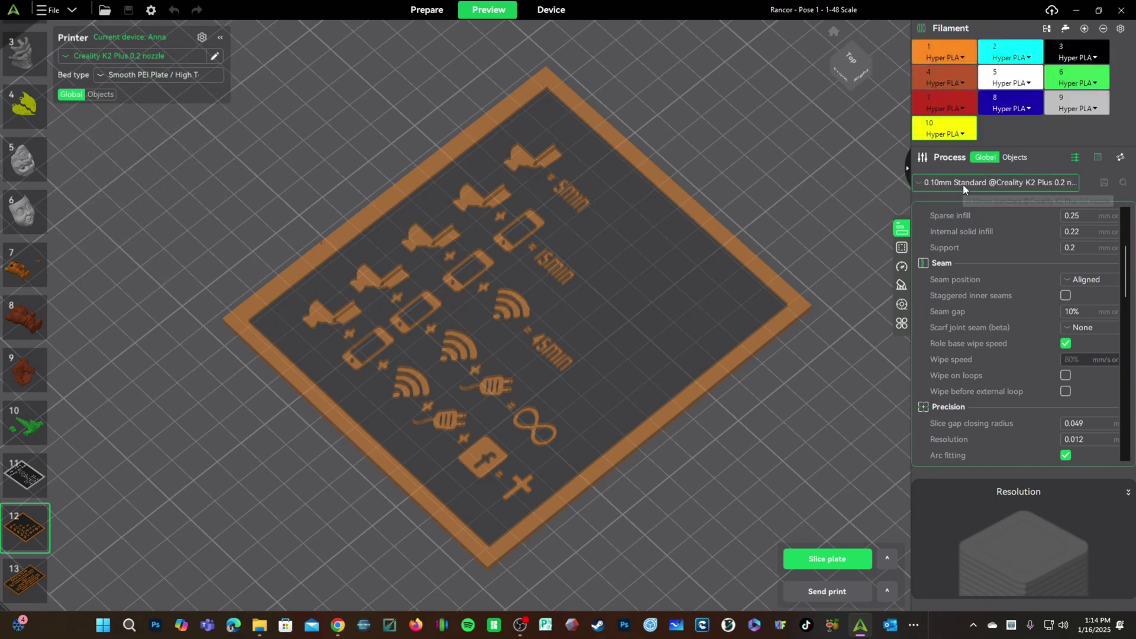
pyautogui.click(963, 183)
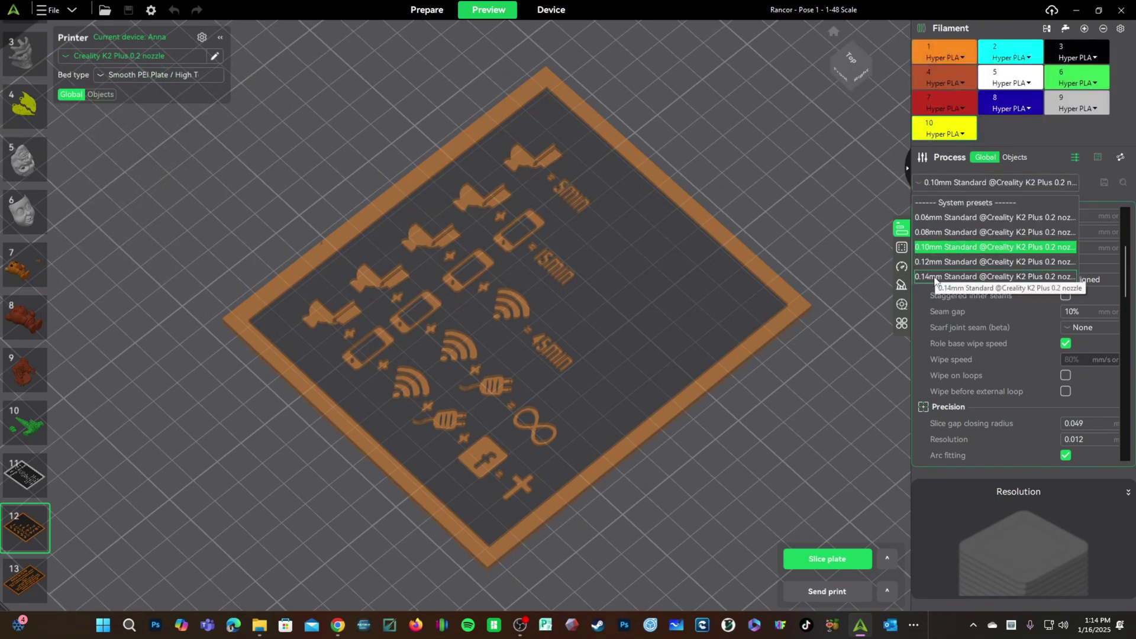
pyautogui.click(935, 277)
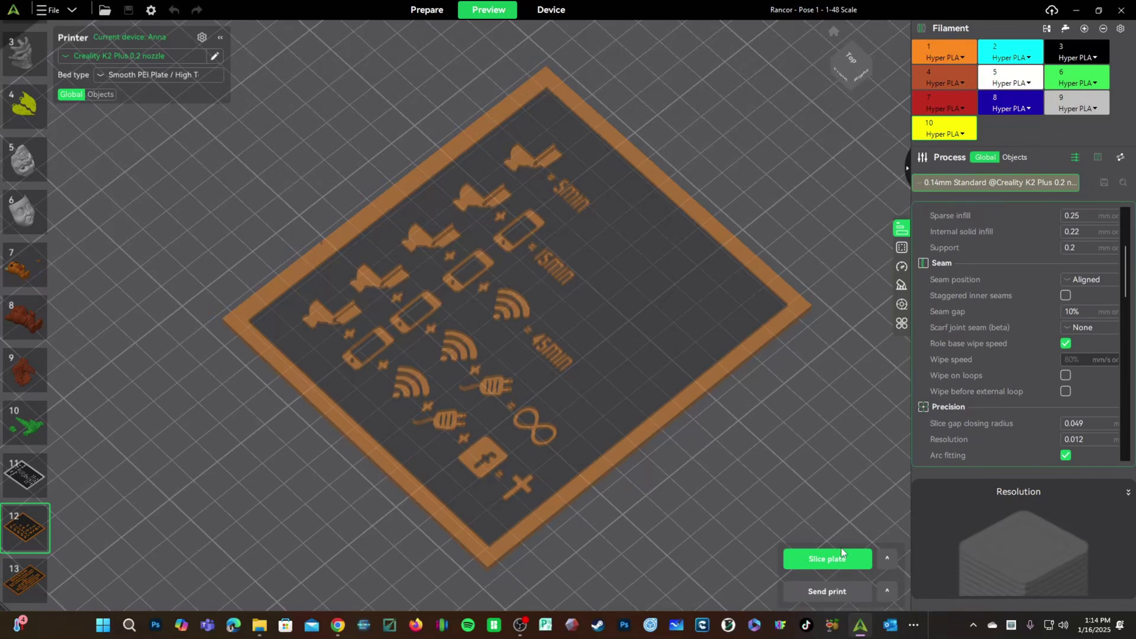
pyautogui.click(828, 567)
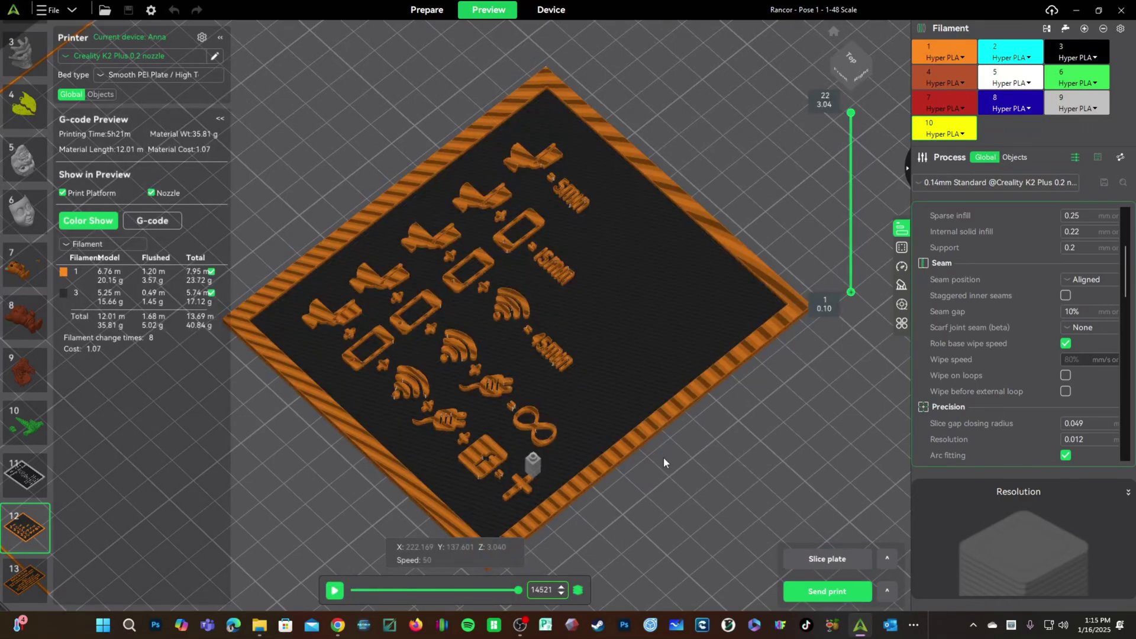
# Inspect the sliced sign from the top and at tilted angles, then bring up the printer presets.
pyautogui.press('1')
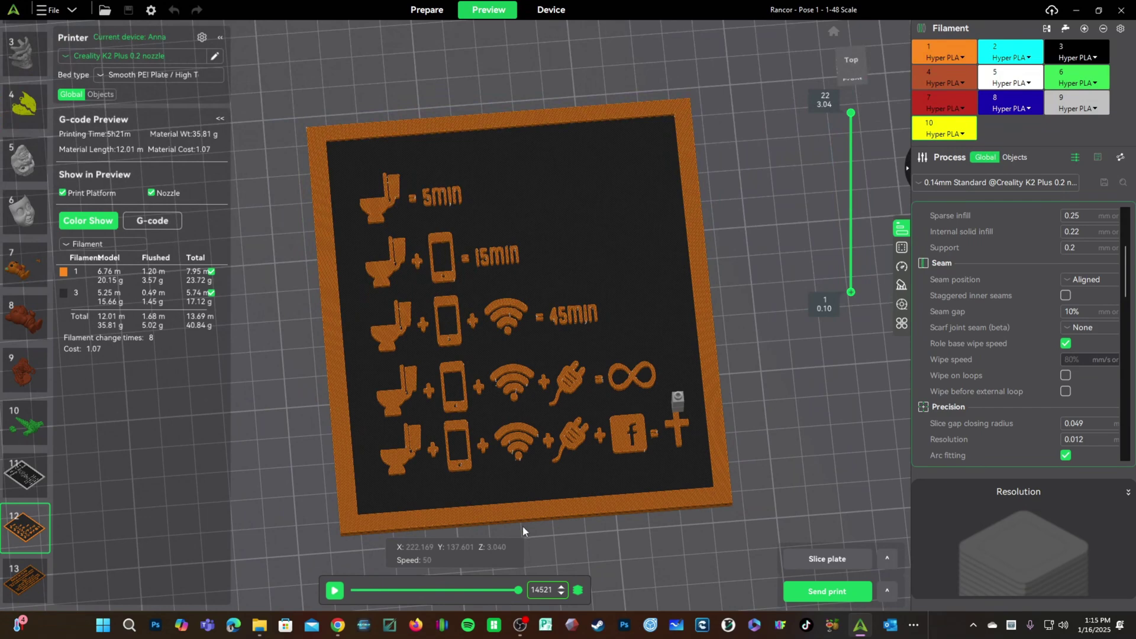
pyautogui.scroll(5, 313, 433)
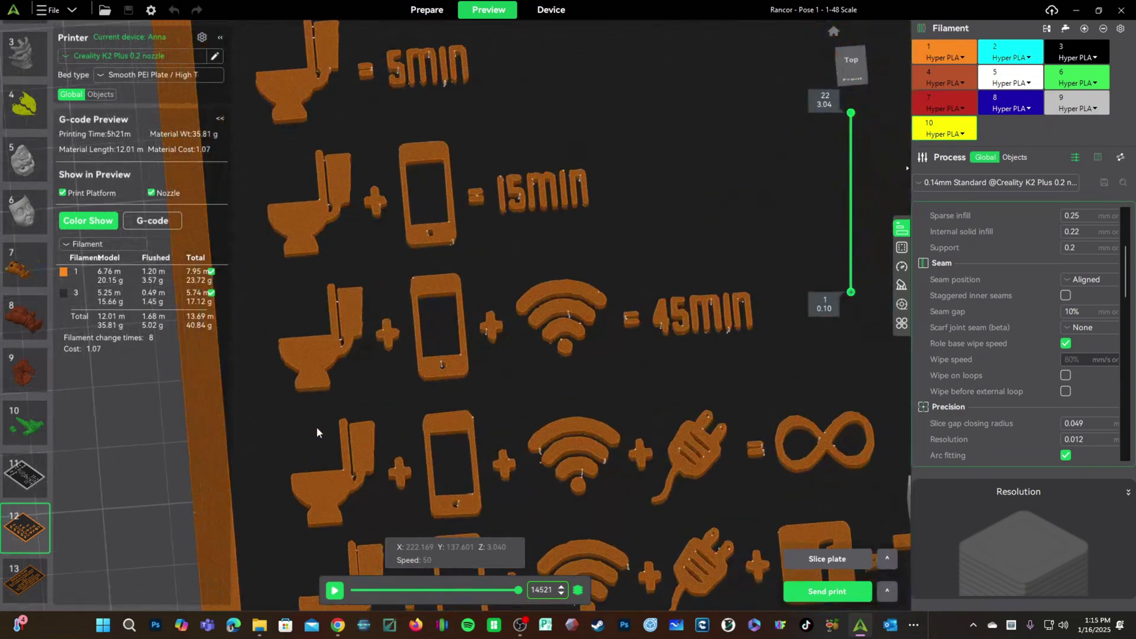
pyautogui.scroll(2, 455, 374)
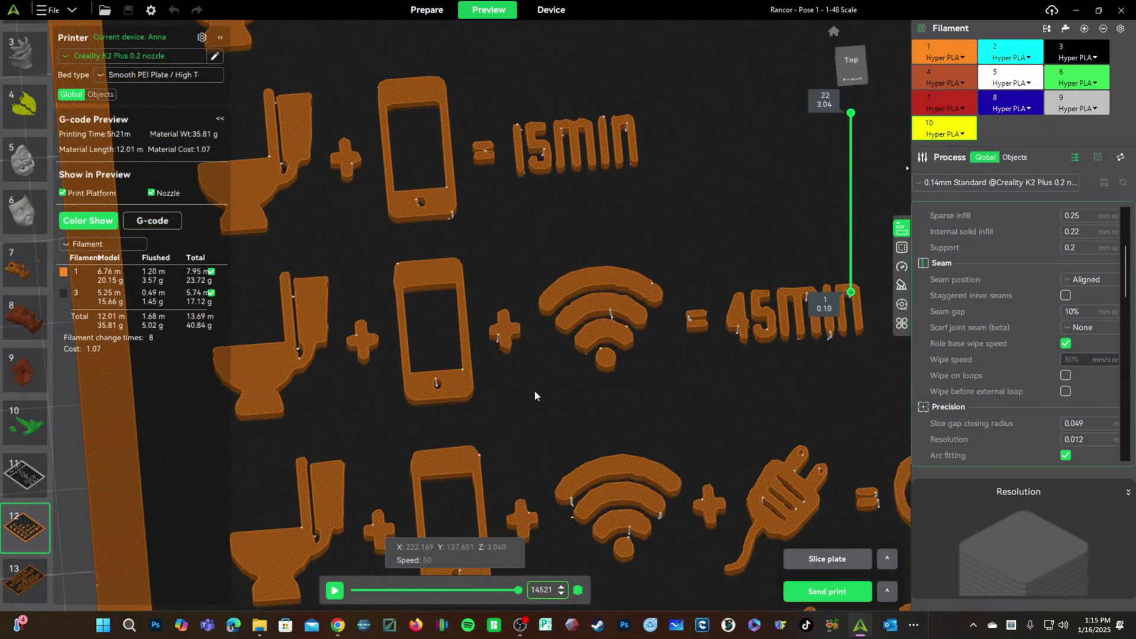
pyautogui.moveTo(534, 395); pyautogui.dragTo(515, 410)
pyautogui.scroll(-6, 519, 407)
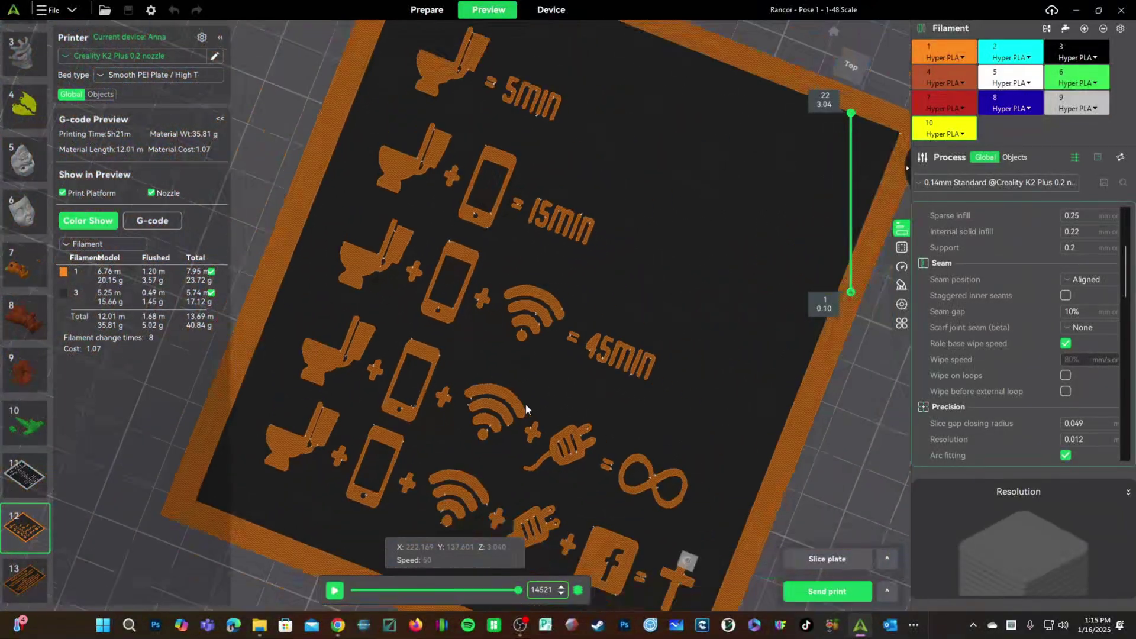
pyautogui.moveTo(850, 504); pyautogui.dragTo(826, 499)
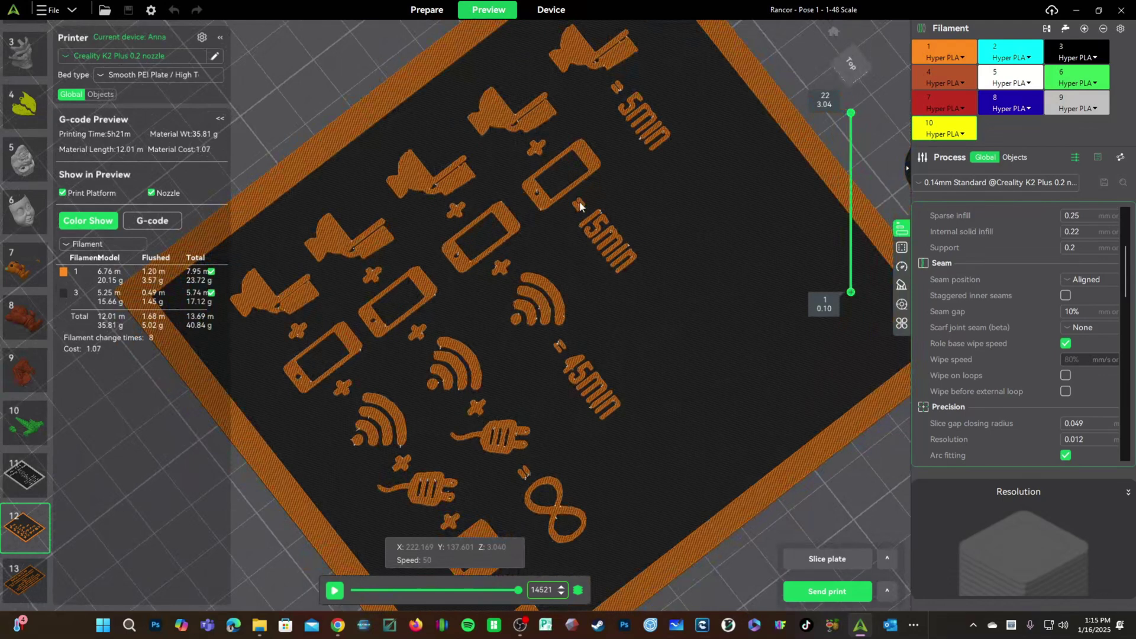
pyautogui.scroll(2, 603, 213)
pyautogui.scroll(2, 604, 213)
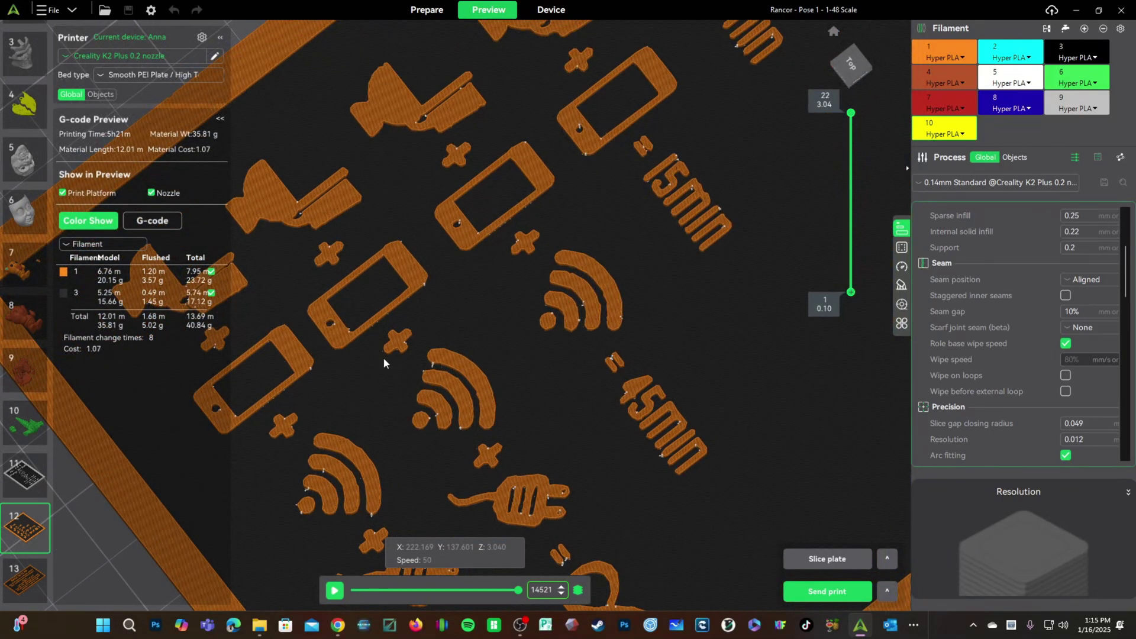
pyautogui.click(138, 61)
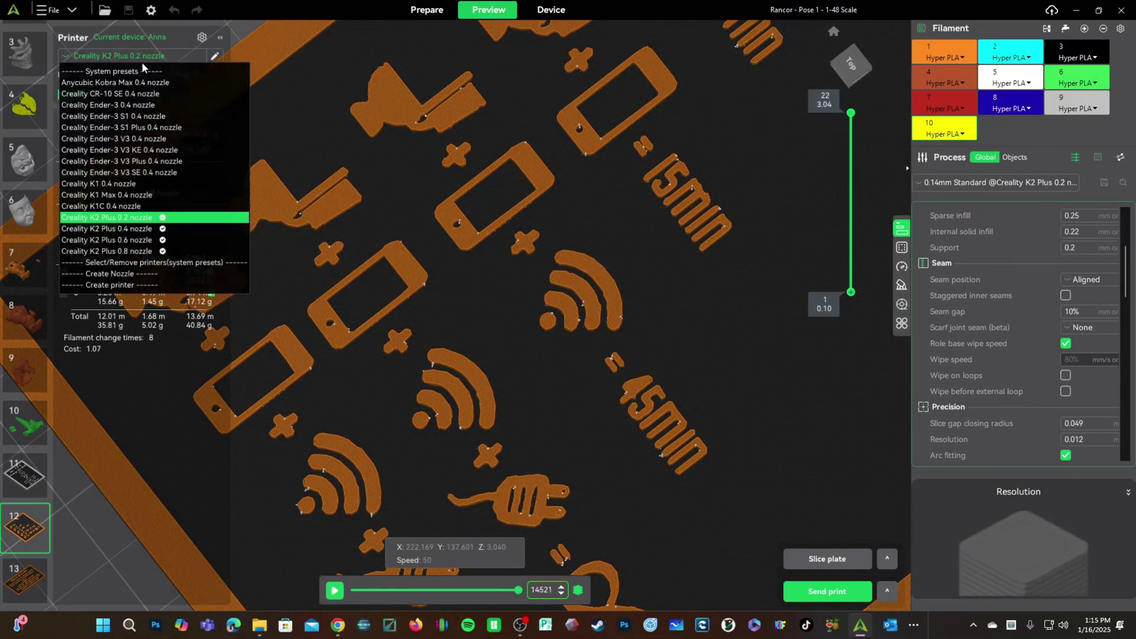
# Switch the printer to the Creality K2 Plus 0.6 nozzle profile.
pyautogui.click(127, 232)
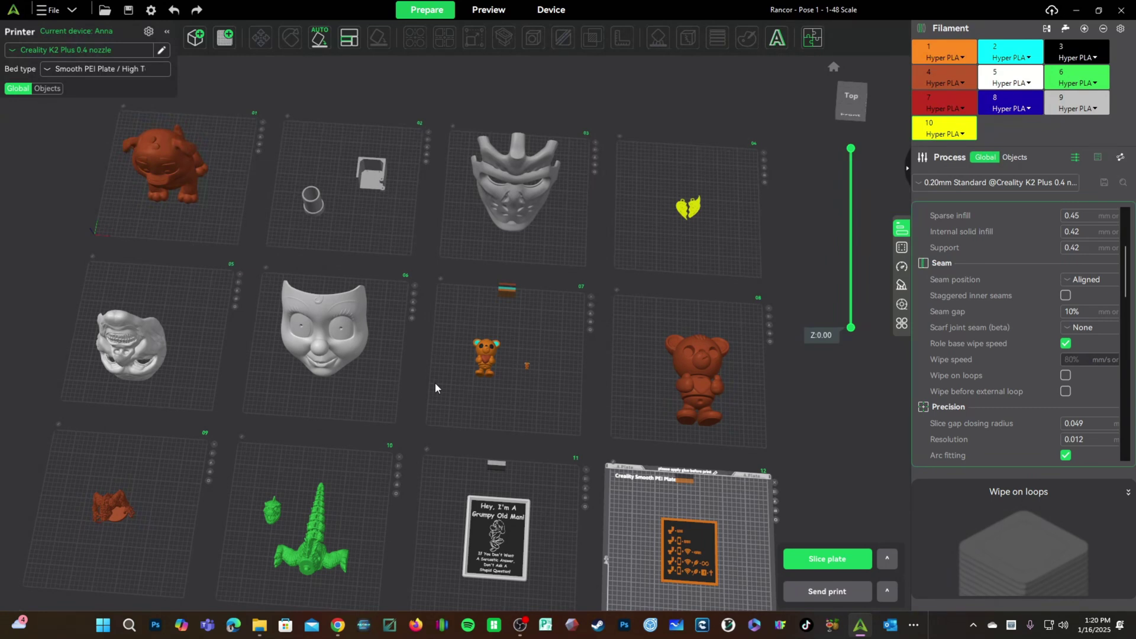
pyautogui.moveTo(436, 383); pyautogui.dragTo(435, 360)
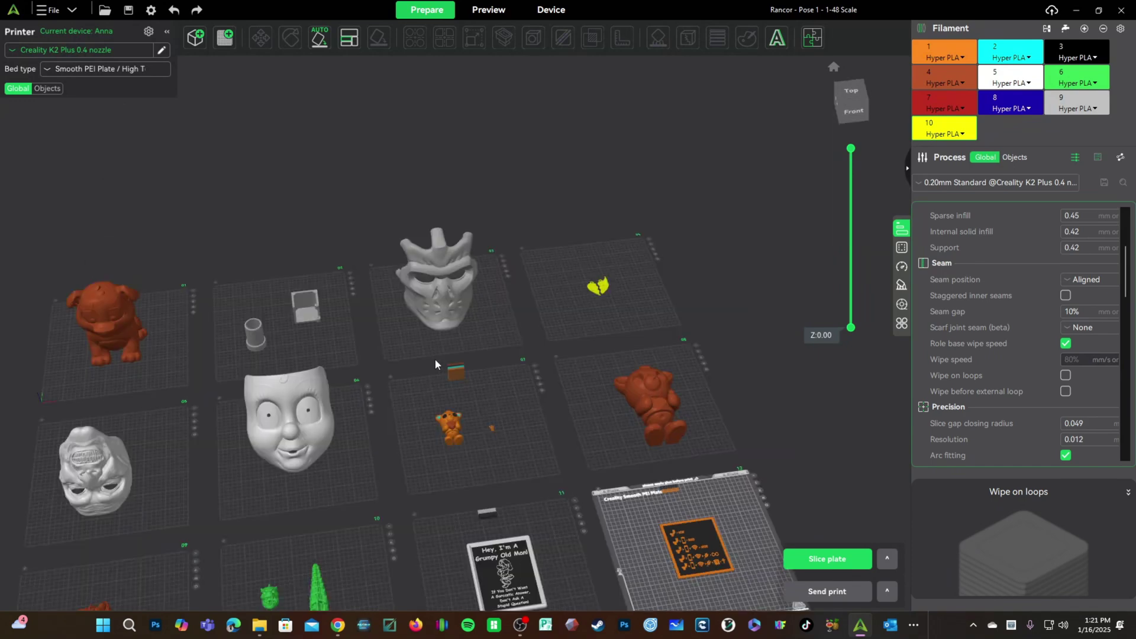
pyautogui.click(444, 319)
pyautogui.scroll(6, 388, 388)
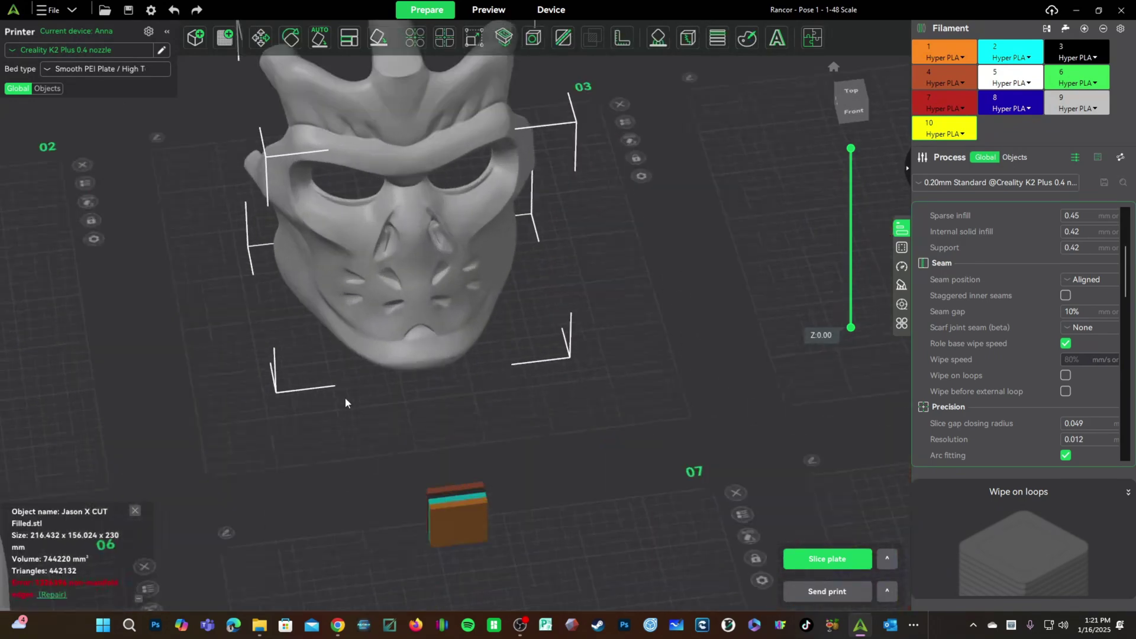
pyautogui.moveTo(194, 319); pyautogui.dragTo(391, 536)
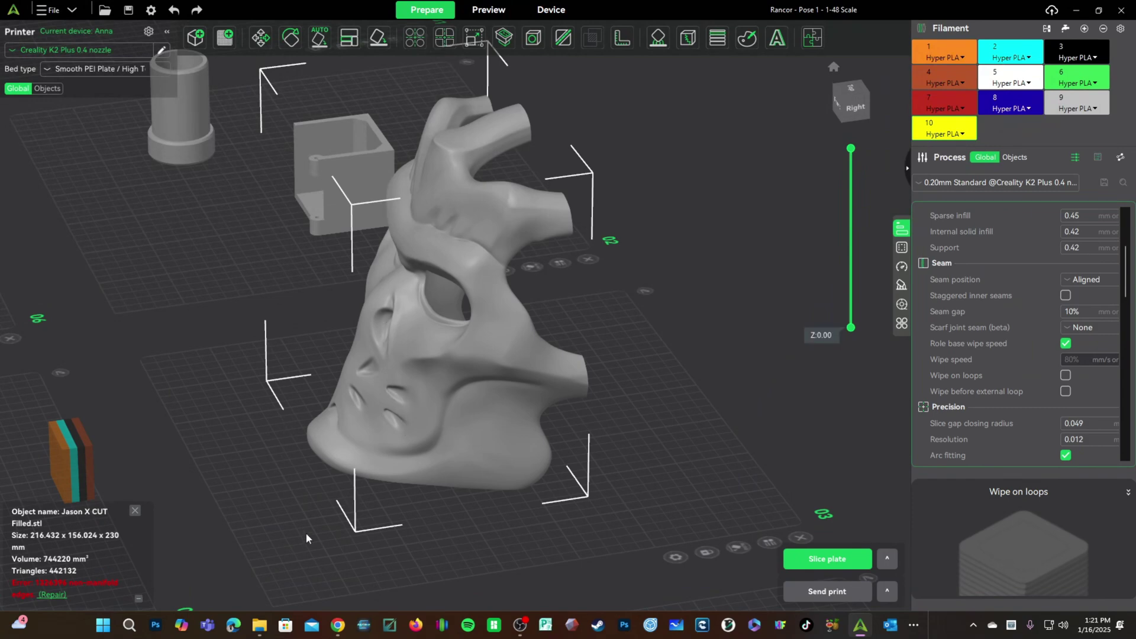
pyautogui.moveTo(306, 537); pyautogui.dragTo(557, 528)
pyautogui.scroll(5, 365, 325)
pyautogui.press('1')
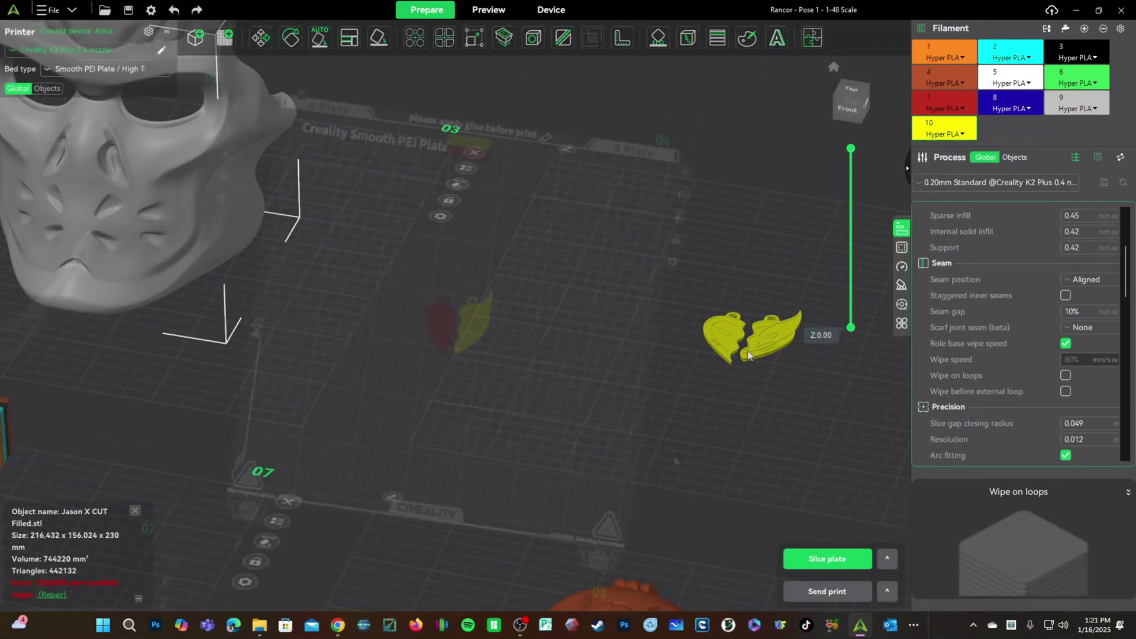
pyautogui.scroll(8, 579, 391)
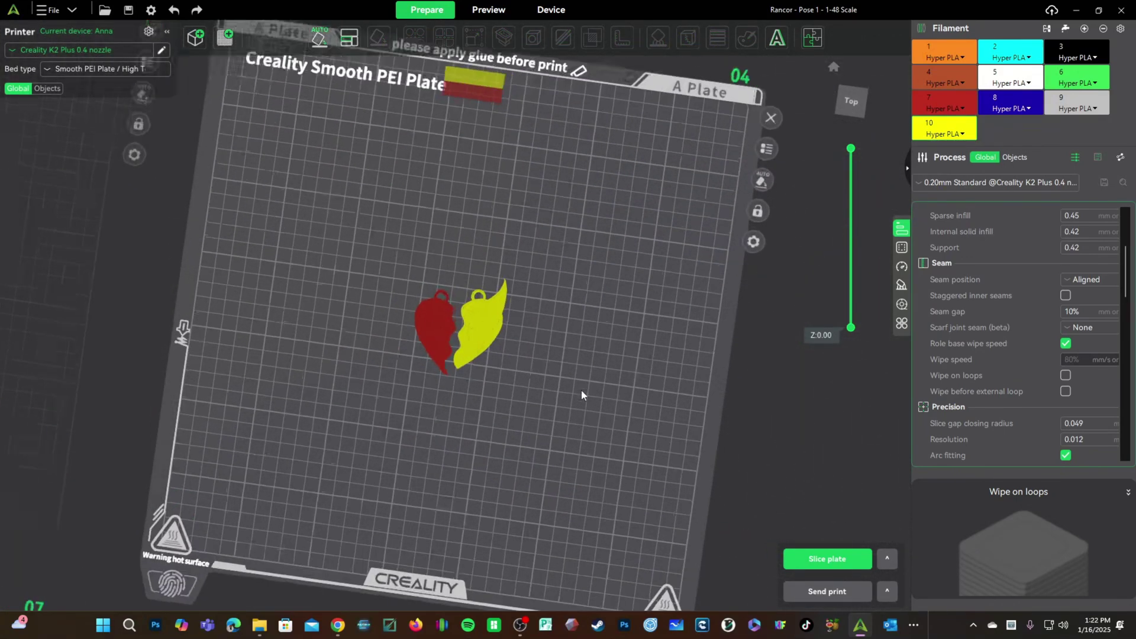
pyautogui.moveTo(679, 445); pyautogui.dragTo(671, 444)
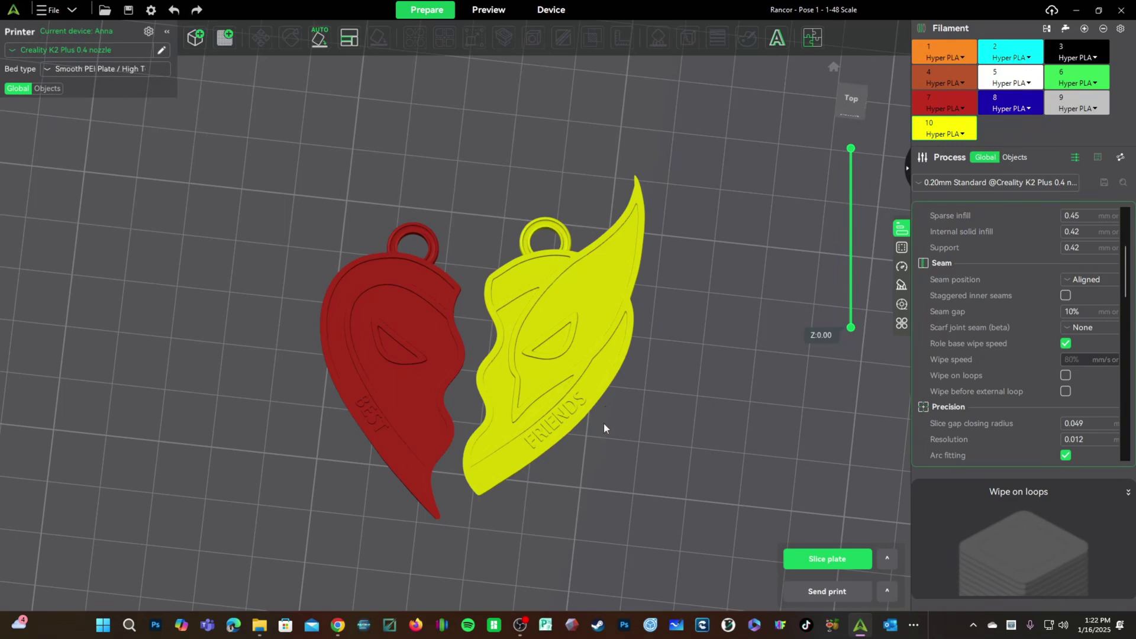
pyautogui.scroll(-10, 566, 379)
pyautogui.click(652, 335)
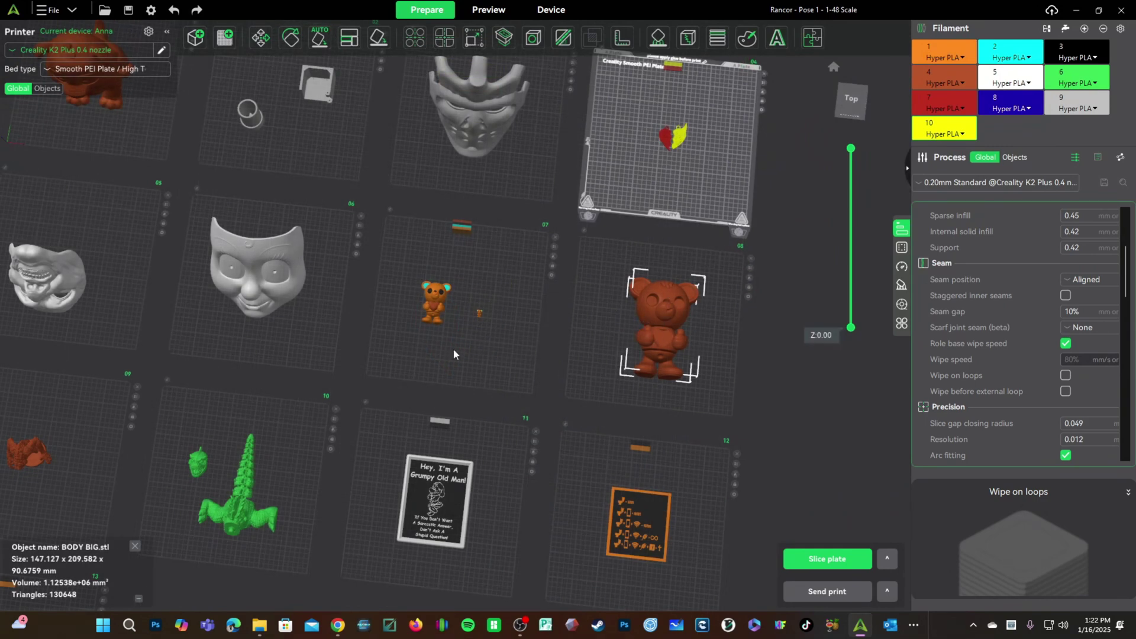
pyautogui.click(435, 302)
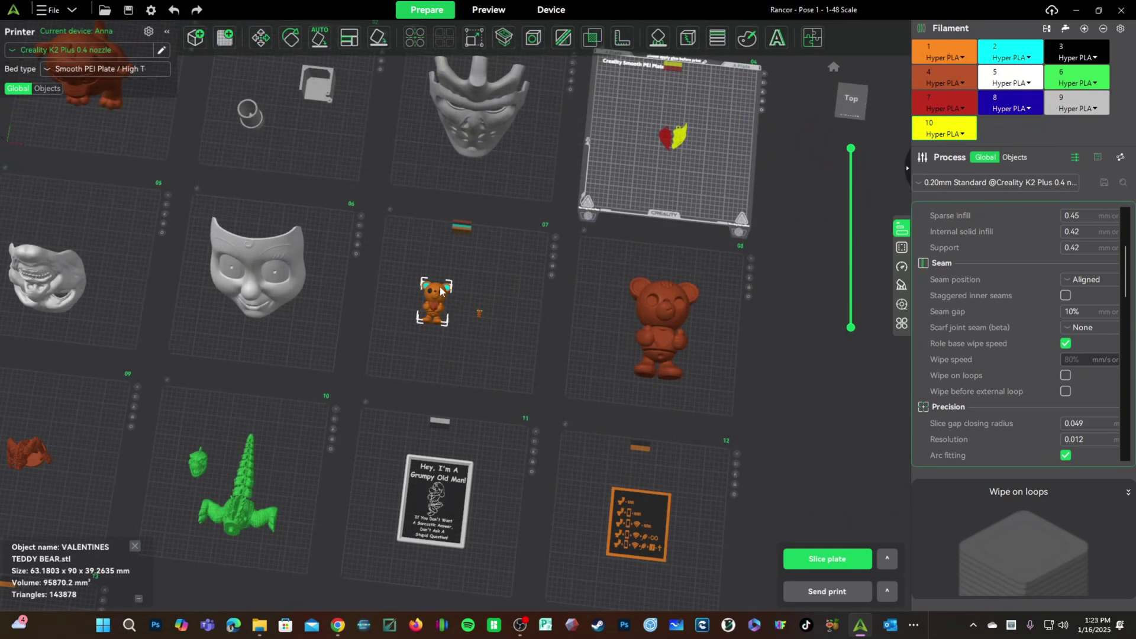
pyautogui.click(258, 290)
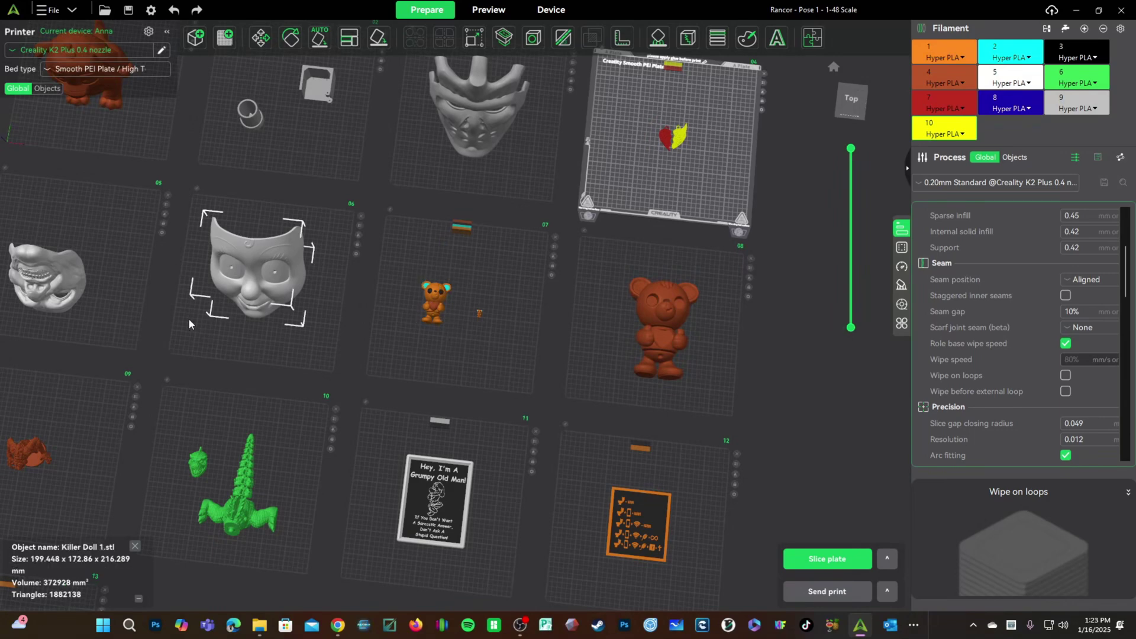
pyautogui.scroll(3, 136, 320)
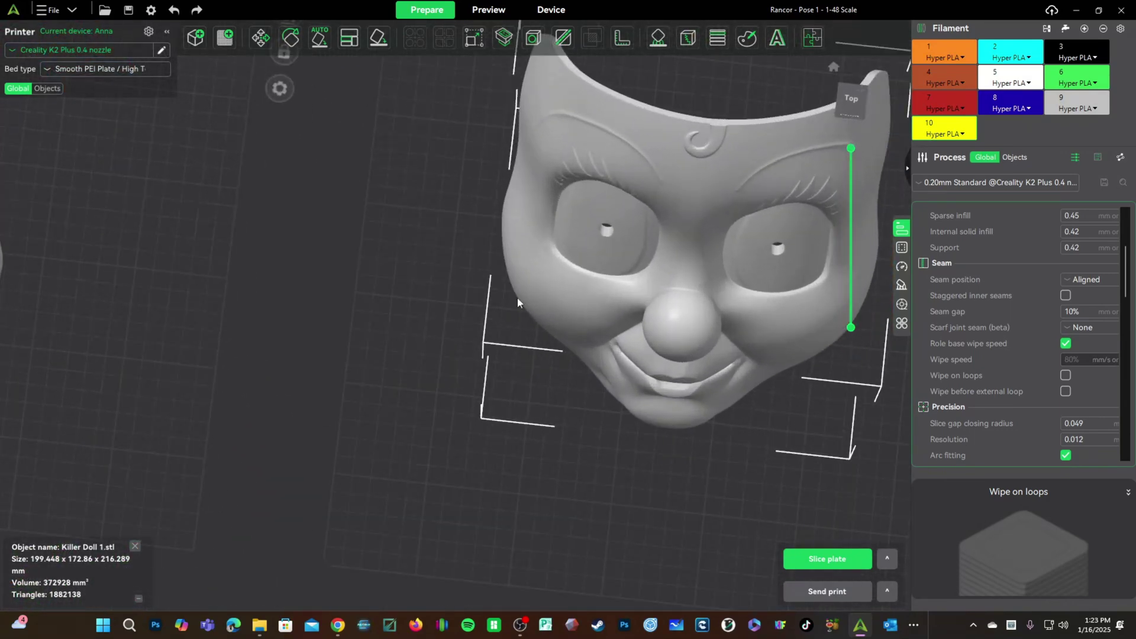
pyautogui.scroll(-5, 641, 303)
pyautogui.click(219, 297)
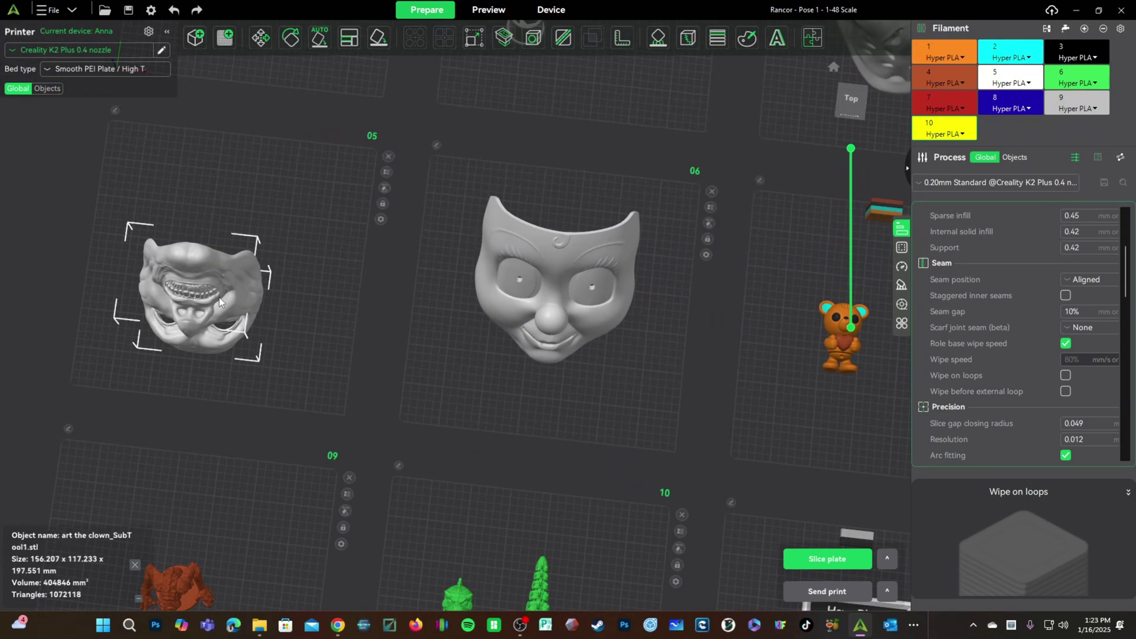
pyautogui.moveTo(218, 297); pyautogui.dragTo(470, 337, button='right')
pyautogui.press('3')
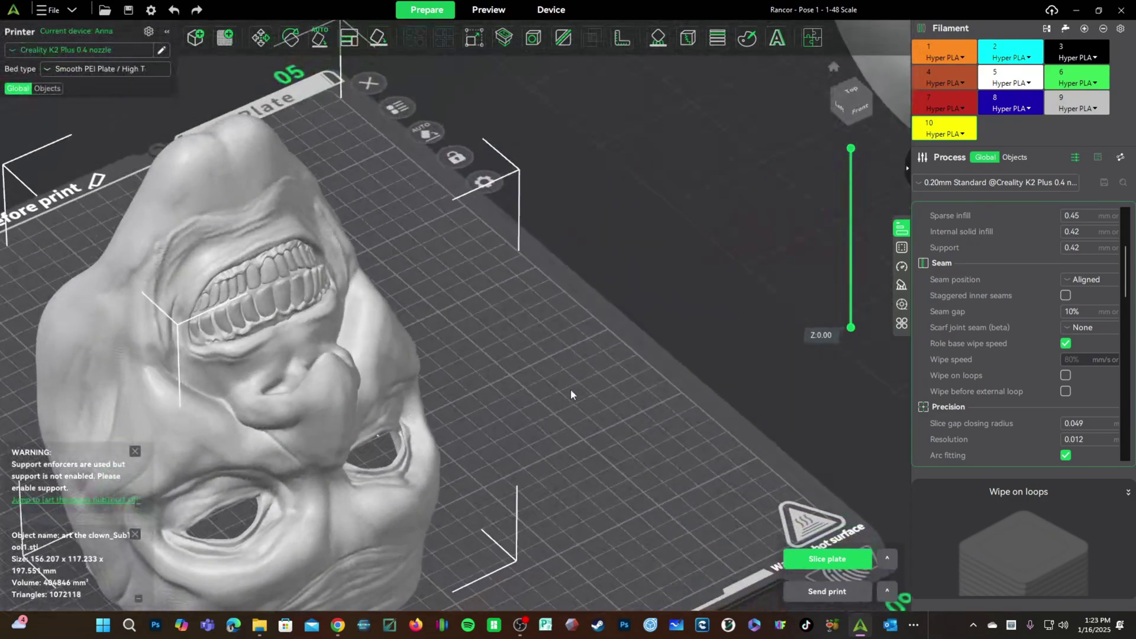
pyautogui.press('0')
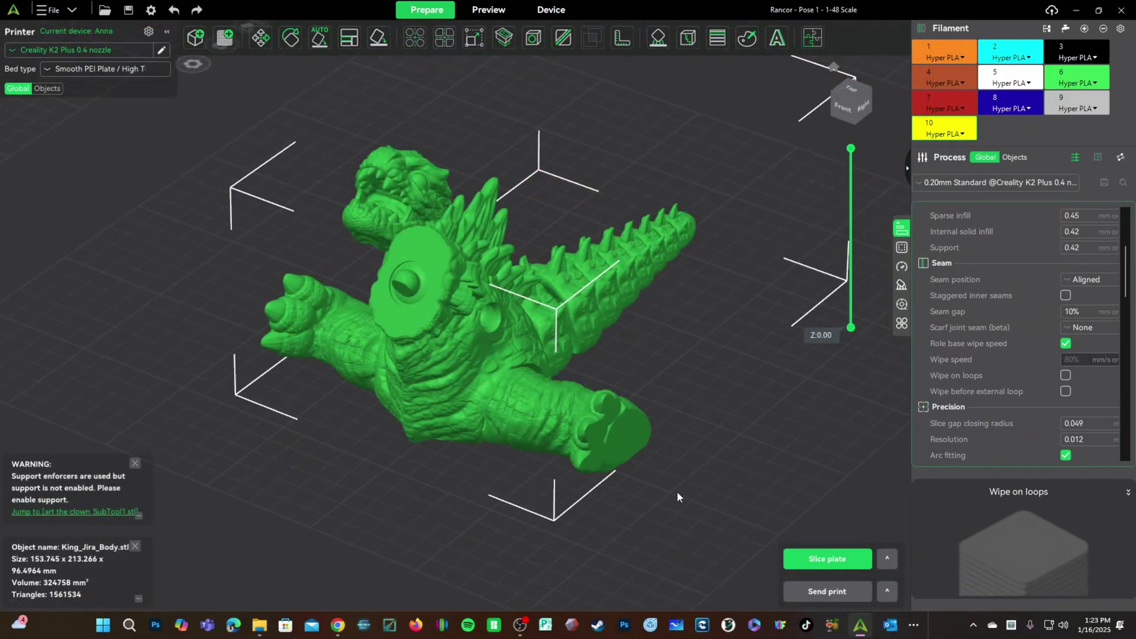
pyautogui.moveTo(677, 491); pyautogui.dragTo(515, 481)
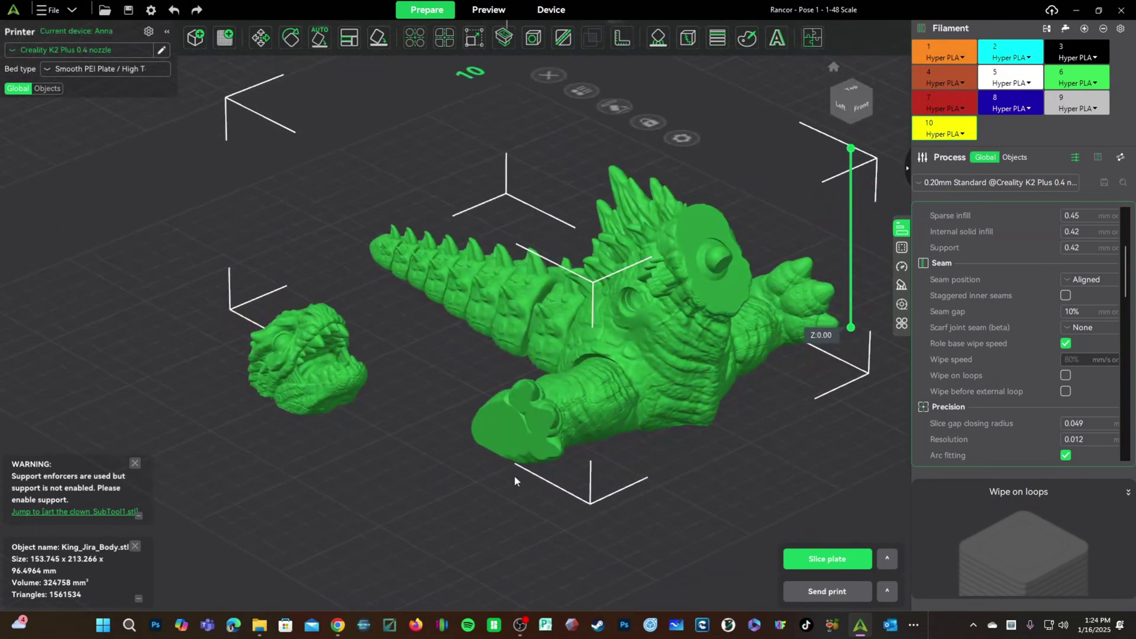
pyautogui.scroll(2, 513, 475)
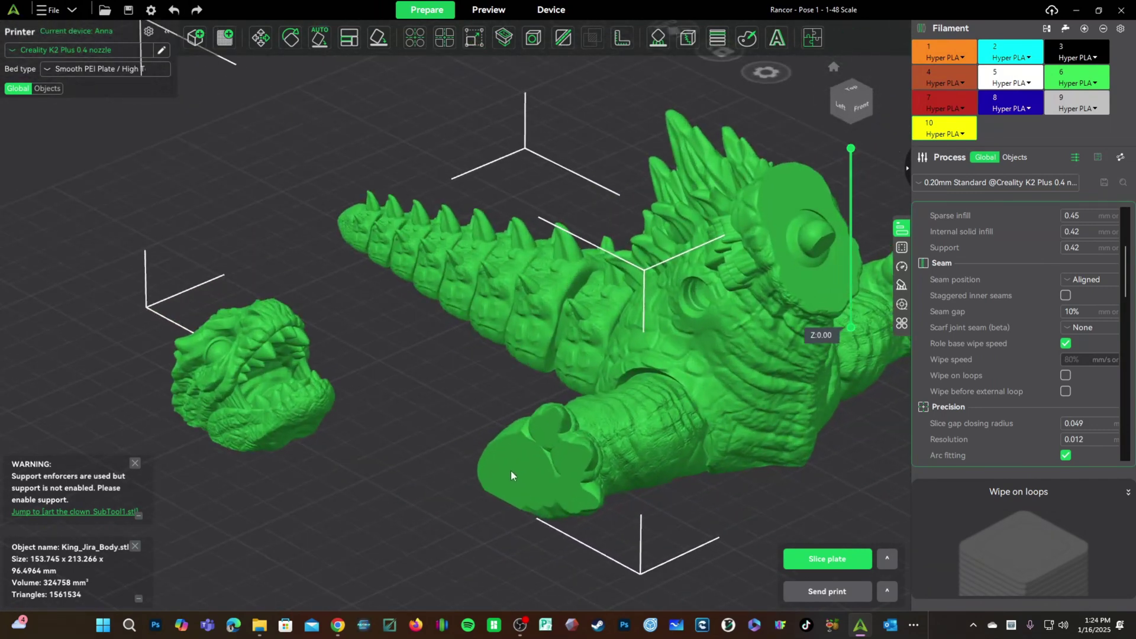
pyautogui.scroll(-2, 467, 447)
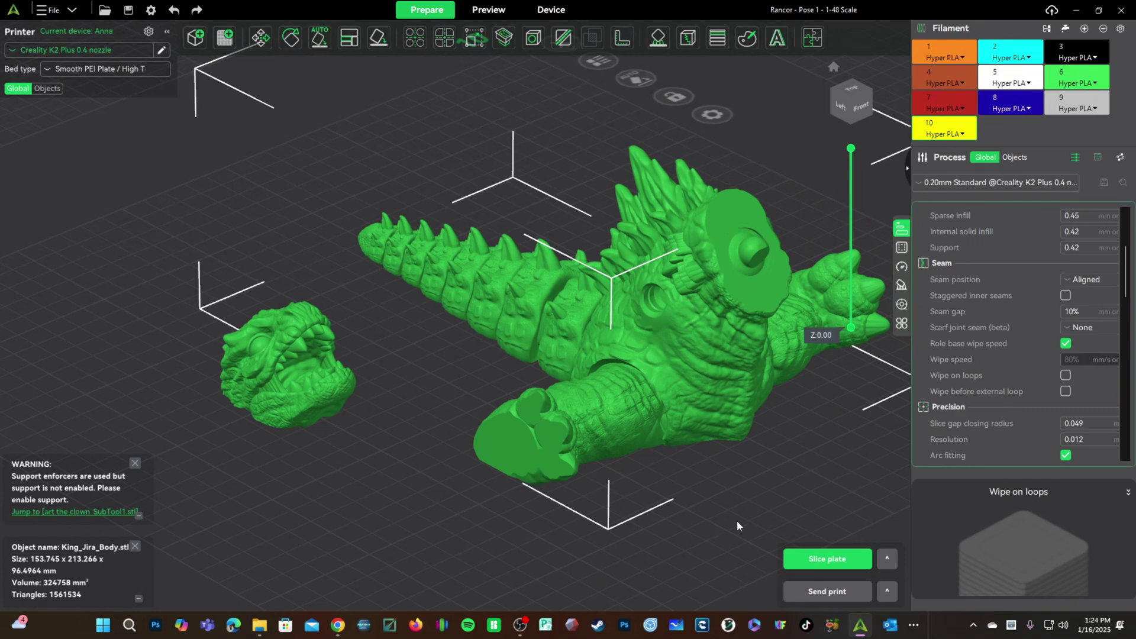
pyautogui.moveTo(737, 526); pyautogui.dragTo(766, 501)
pyautogui.scroll(-5, 232, 349)
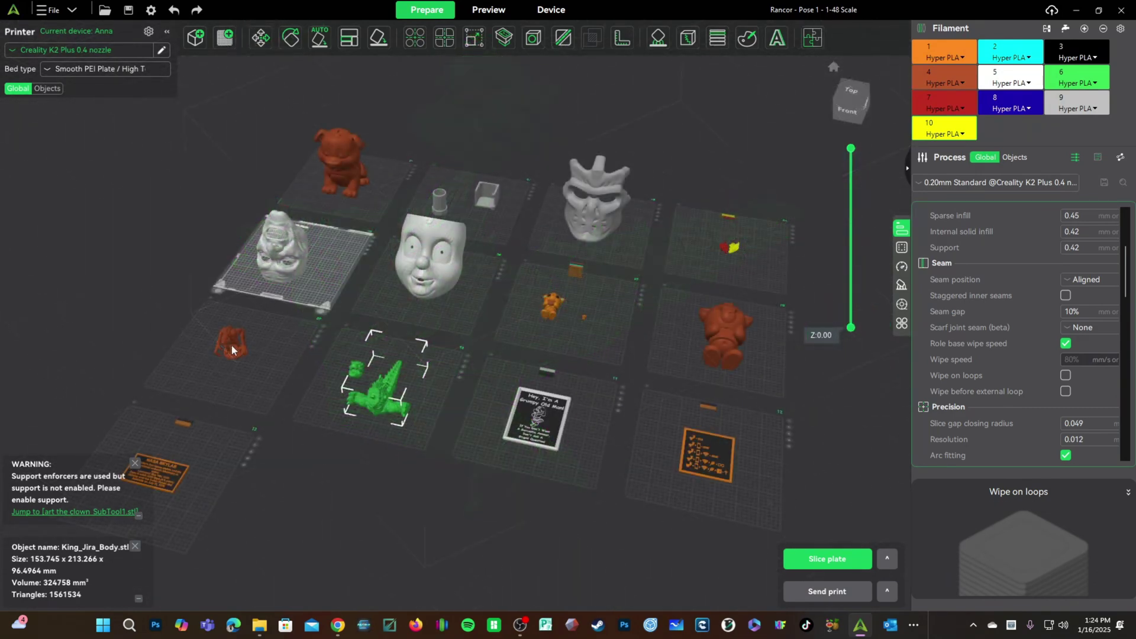
pyautogui.click(235, 350)
pyautogui.press('z')
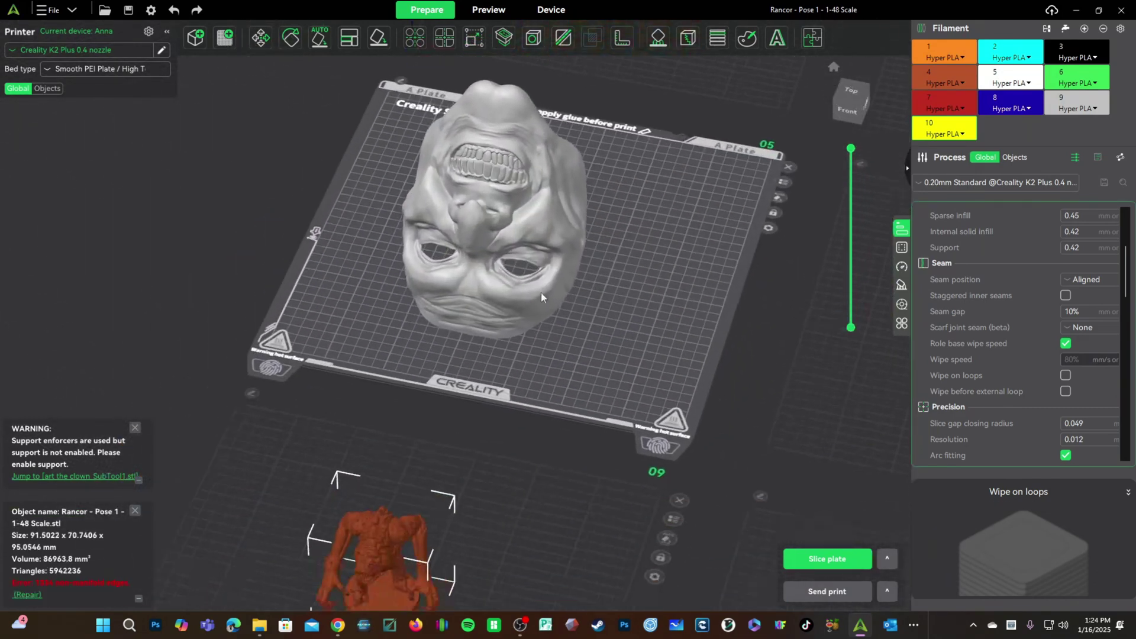
pyautogui.scroll(6, 542, 445)
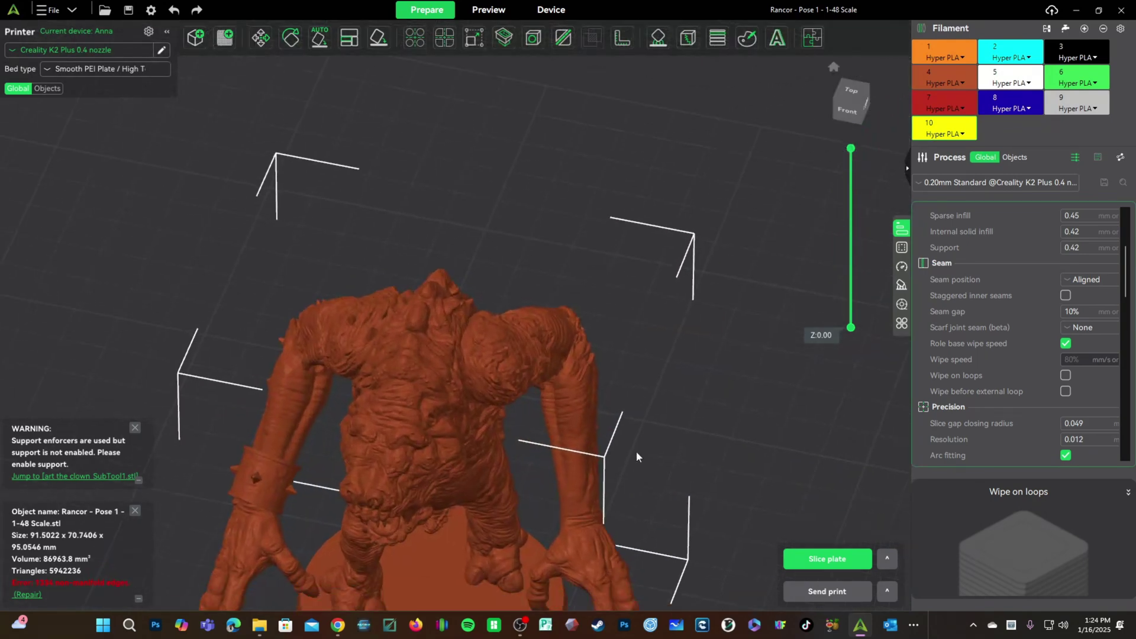
pyautogui.scroll(3, 147, 405)
pyautogui.moveTo(147, 406); pyautogui.dragTo(152, 320)
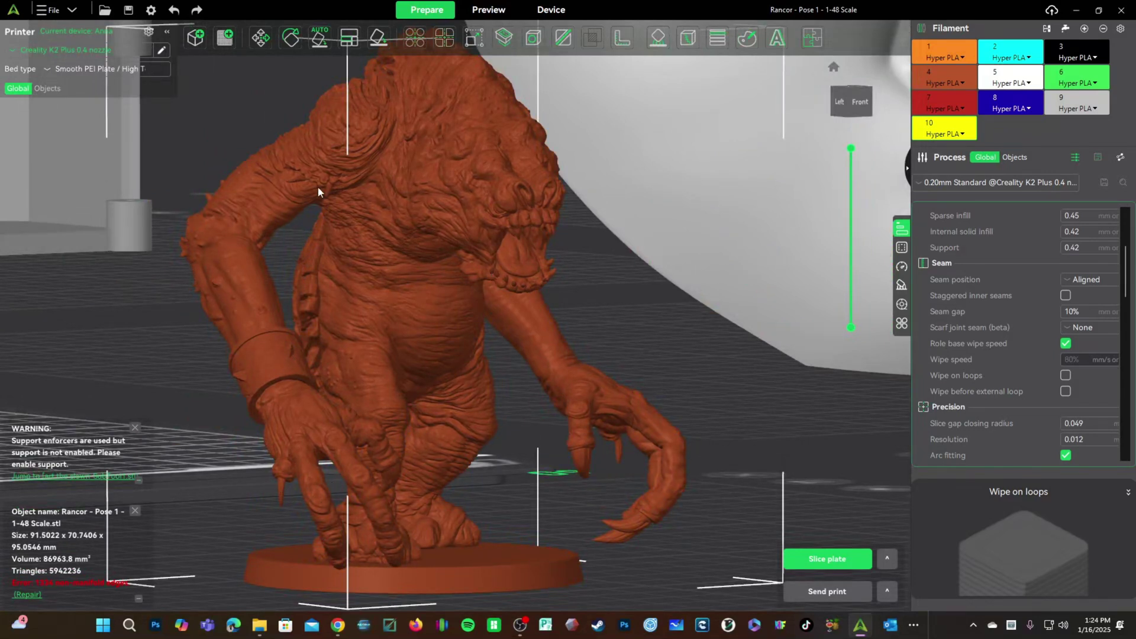
pyautogui.scroll(-5, 389, 283)
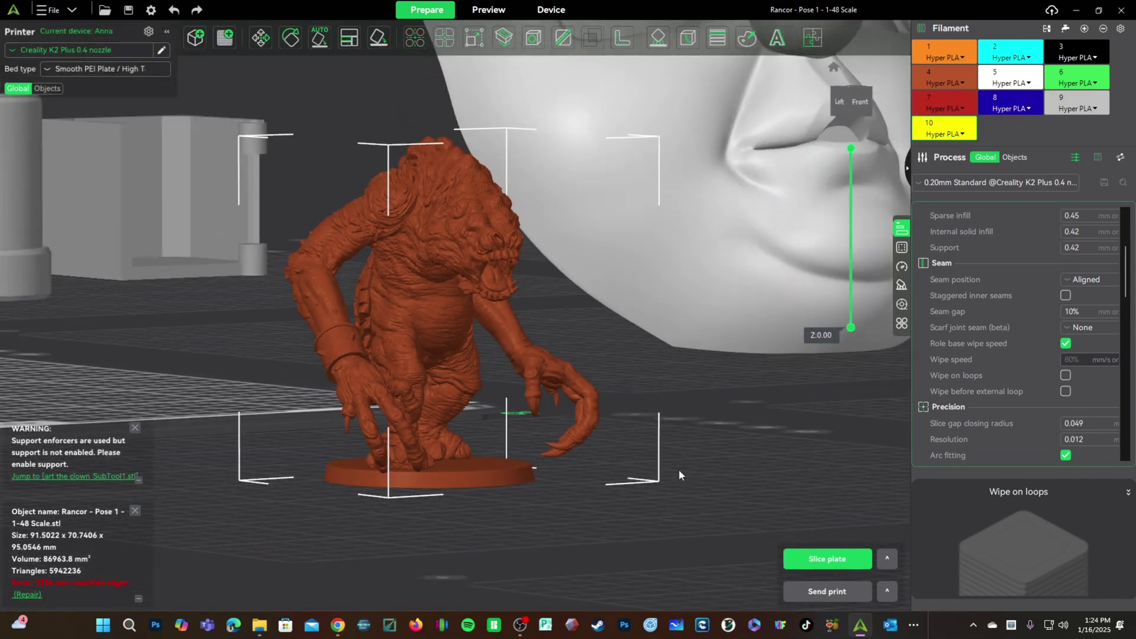
pyautogui.moveTo(679, 470); pyautogui.dragTo(342, 506)
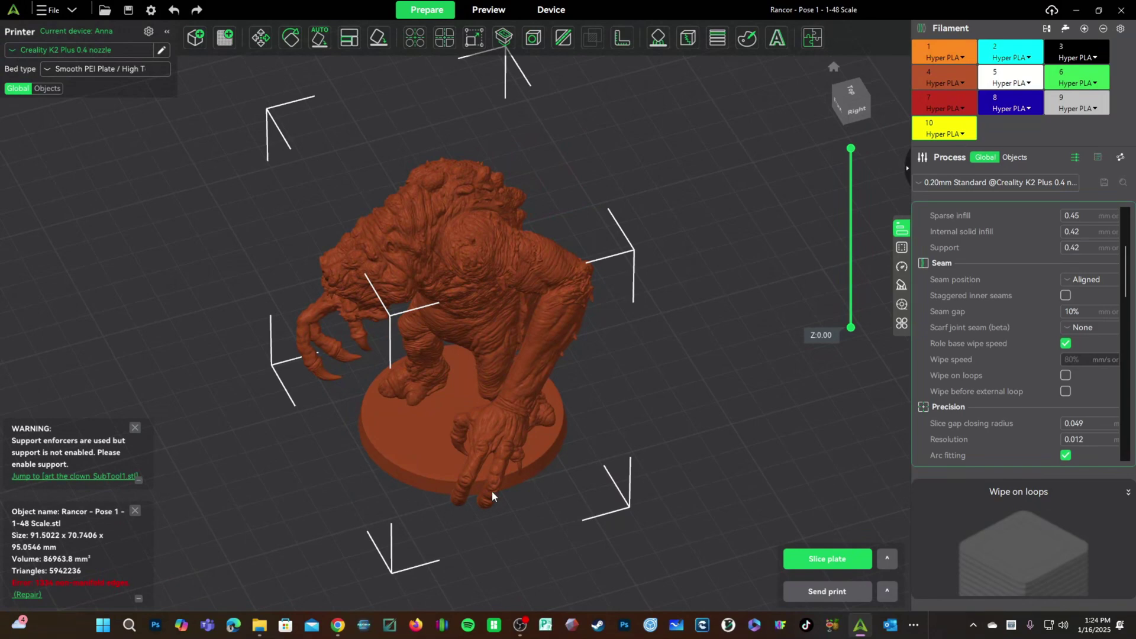
pyautogui.scroll(3, 556, 468)
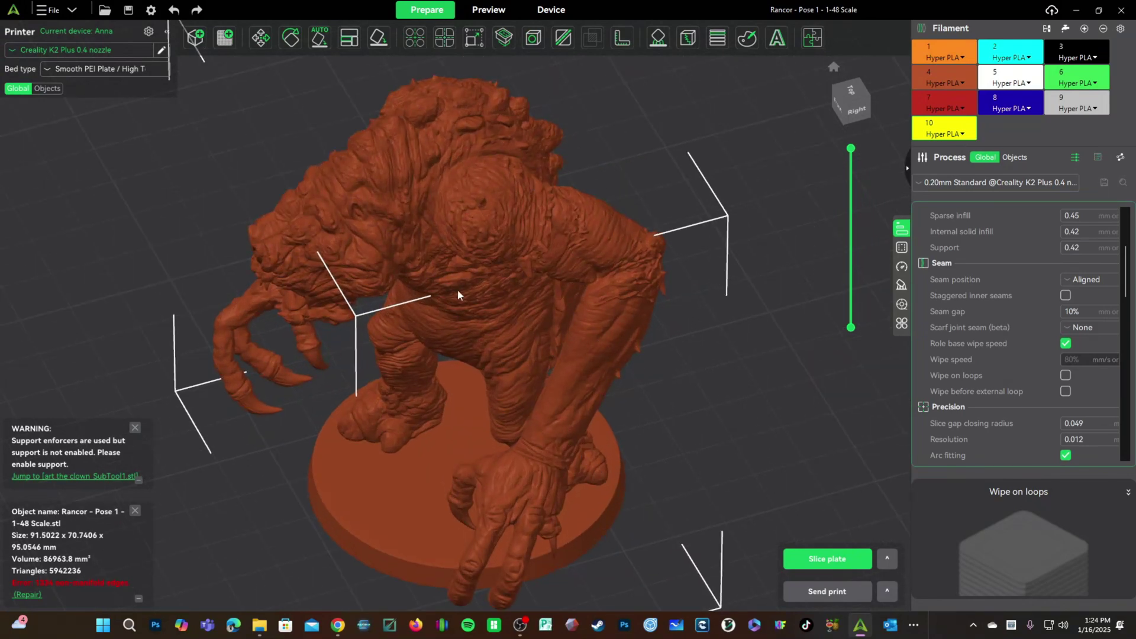
pyautogui.scroll(-2, 444, 340)
pyautogui.scroll(-6, 432, 349)
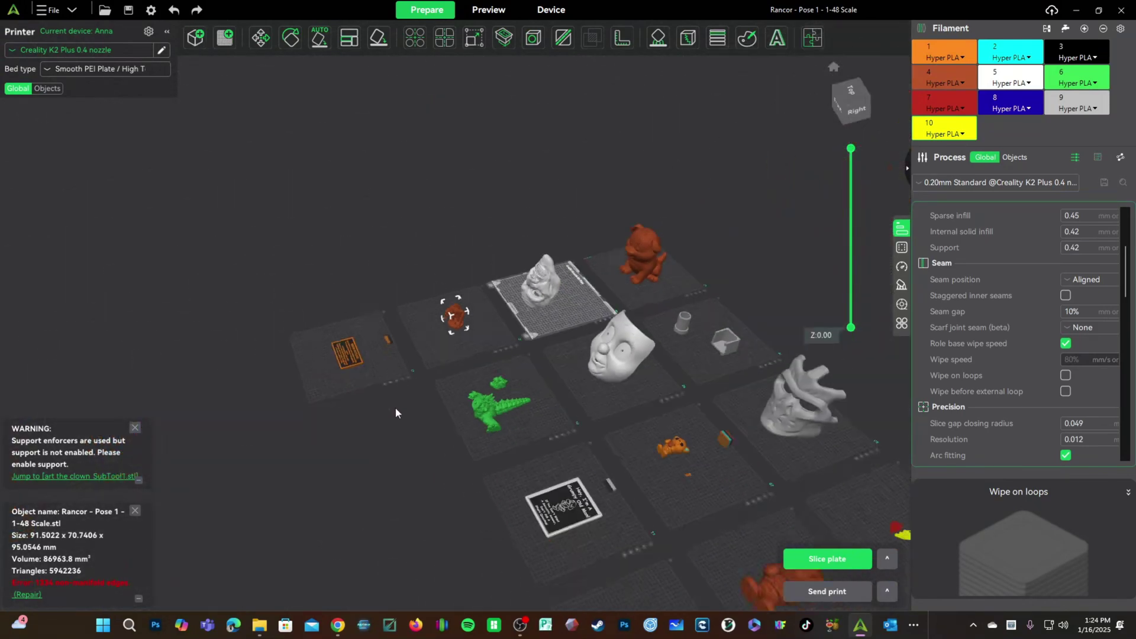